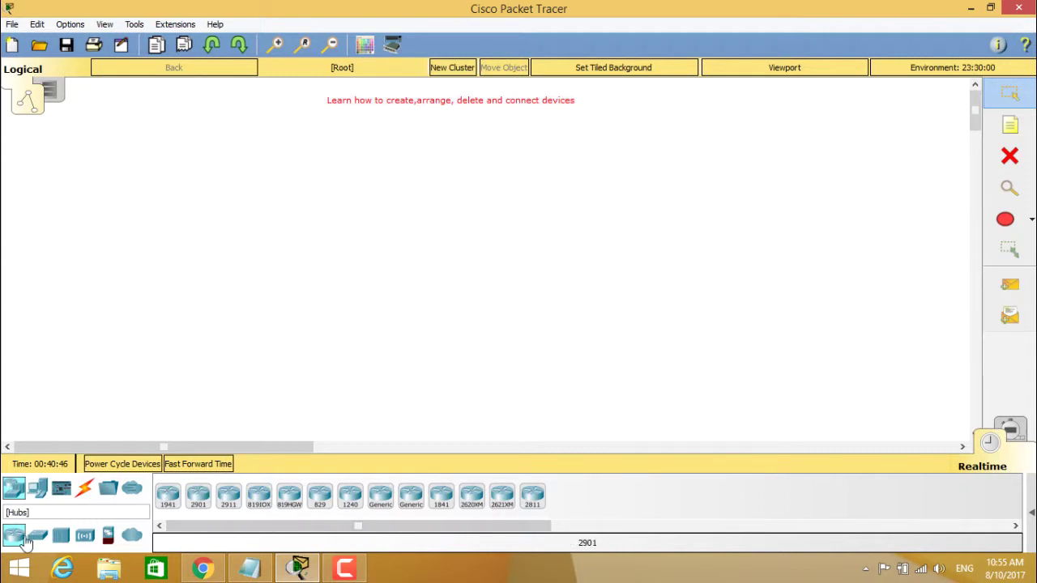
# - Browse the network device categories from switches, hubs, wireless, security and WAN emulation back to routers, viewing each category's models
pyautogui.click(38, 535)
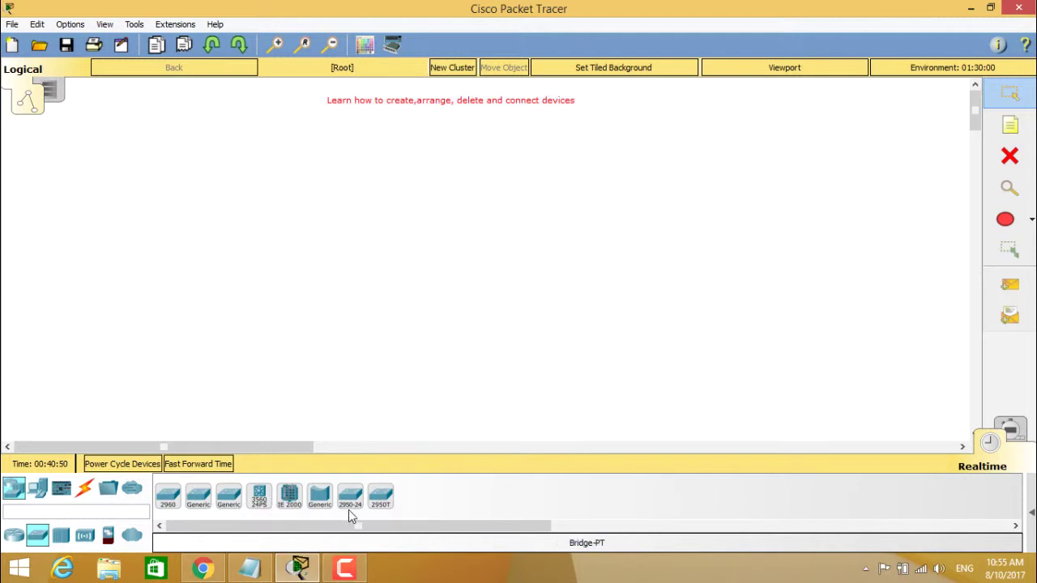
pyautogui.click(62, 537)
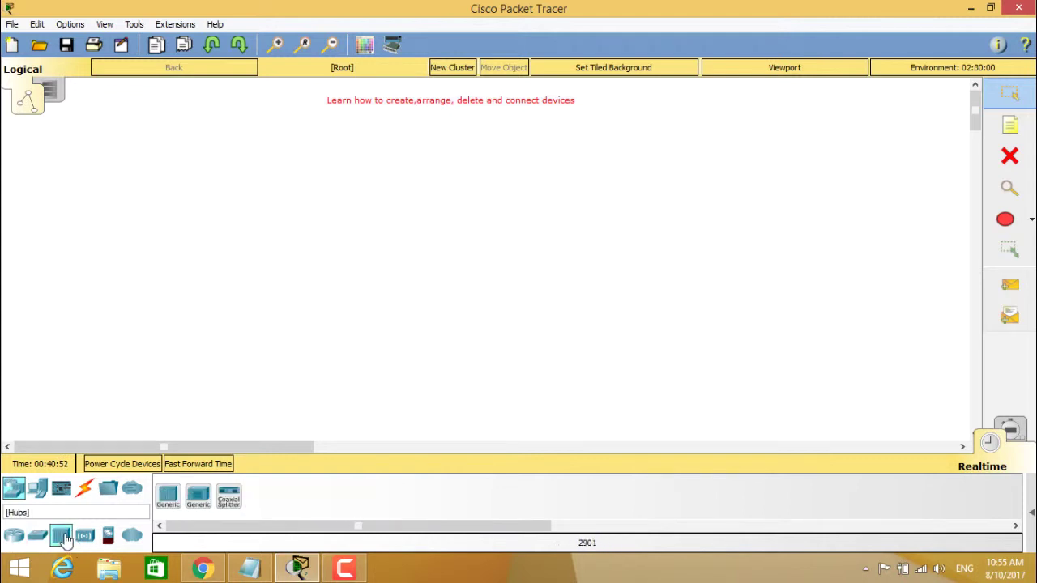
pyautogui.click(85, 537)
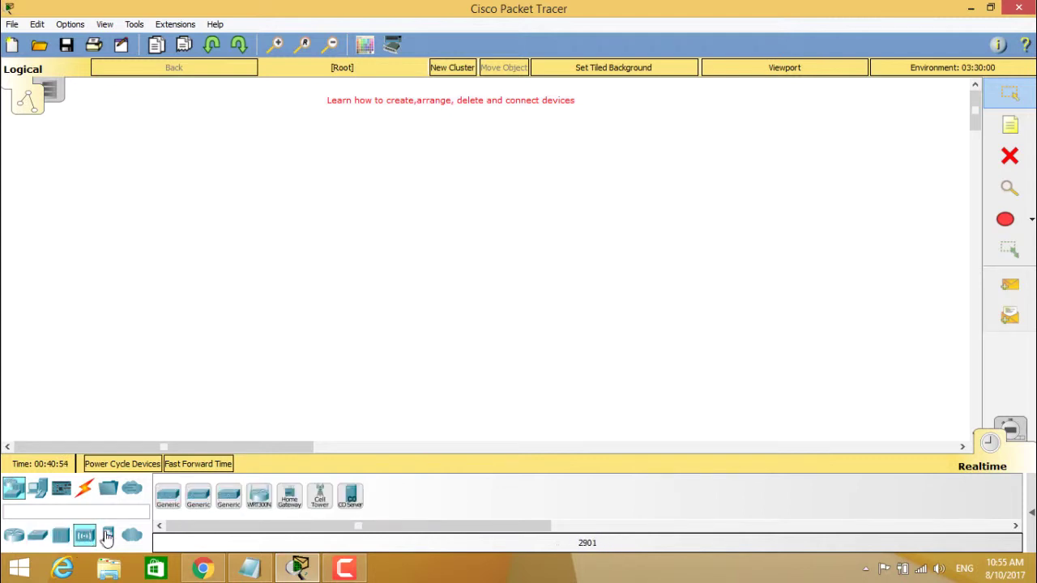
pyautogui.click(108, 535)
pyautogui.click(131, 536)
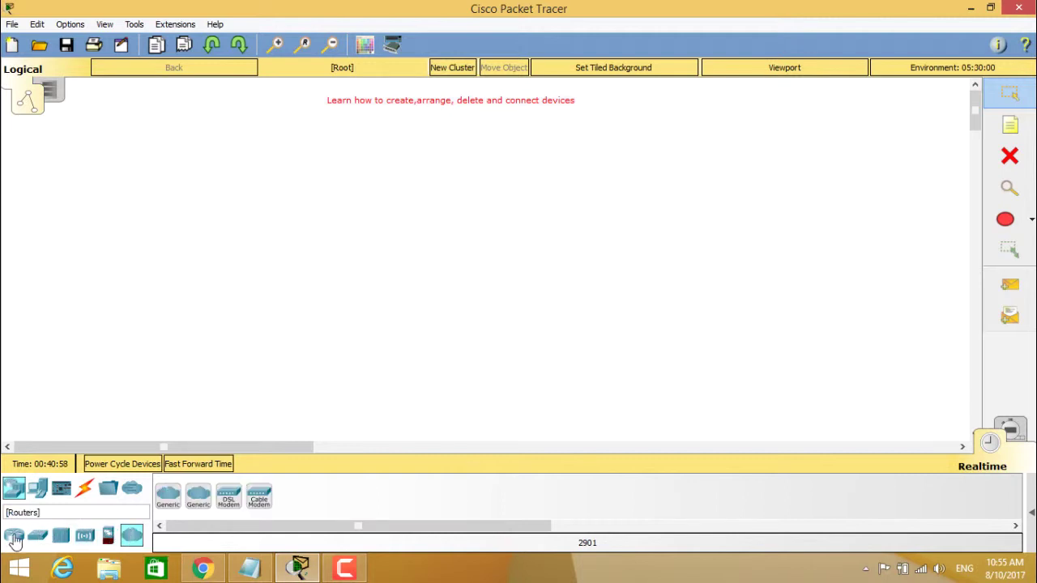
pyautogui.click(13, 536)
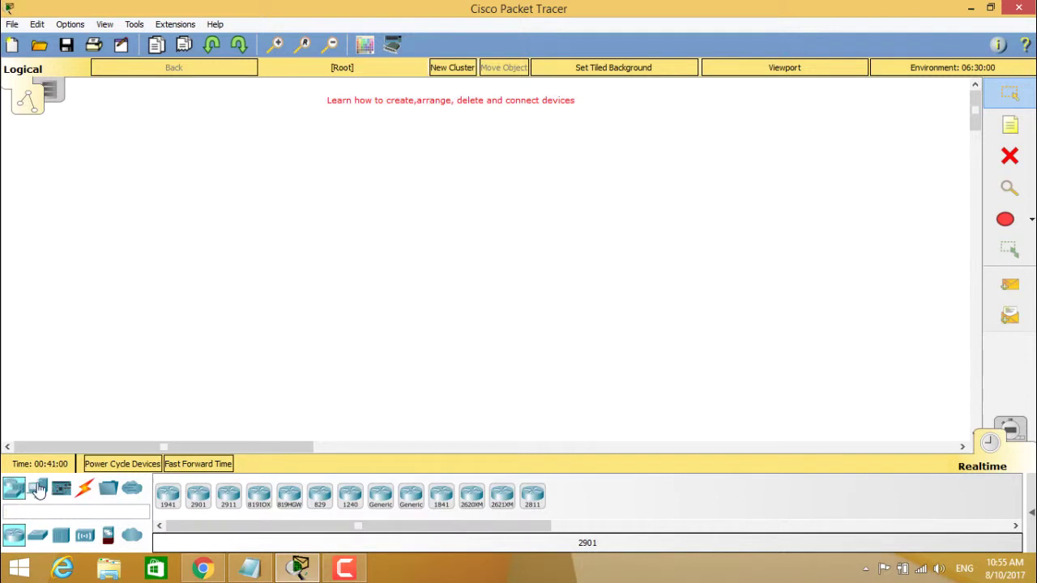
# - Browse the end device categories, viewing the standard end devices and the home and smart city items
pyautogui.click(40, 487)
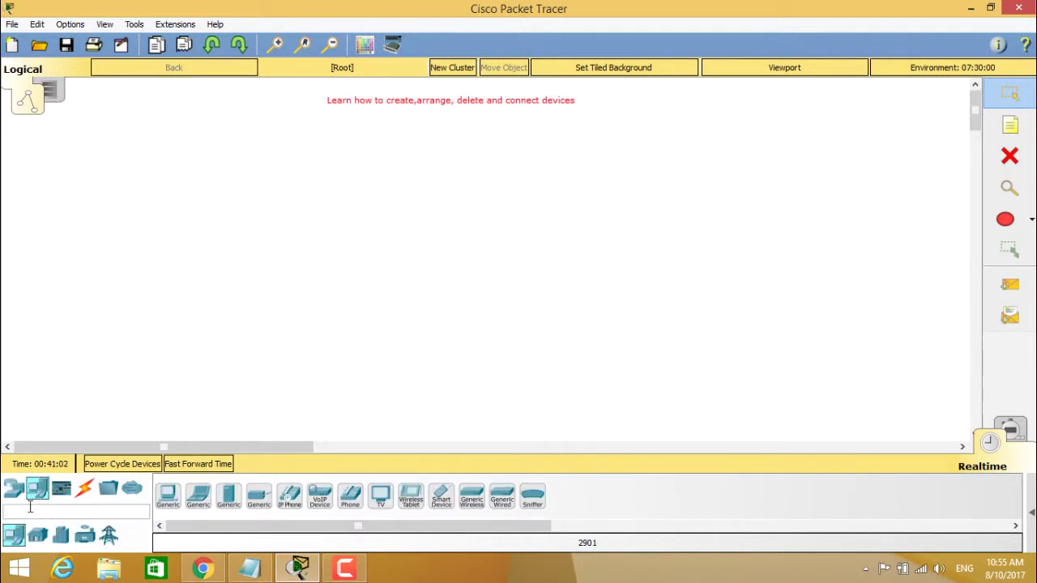
pyautogui.click(11, 536)
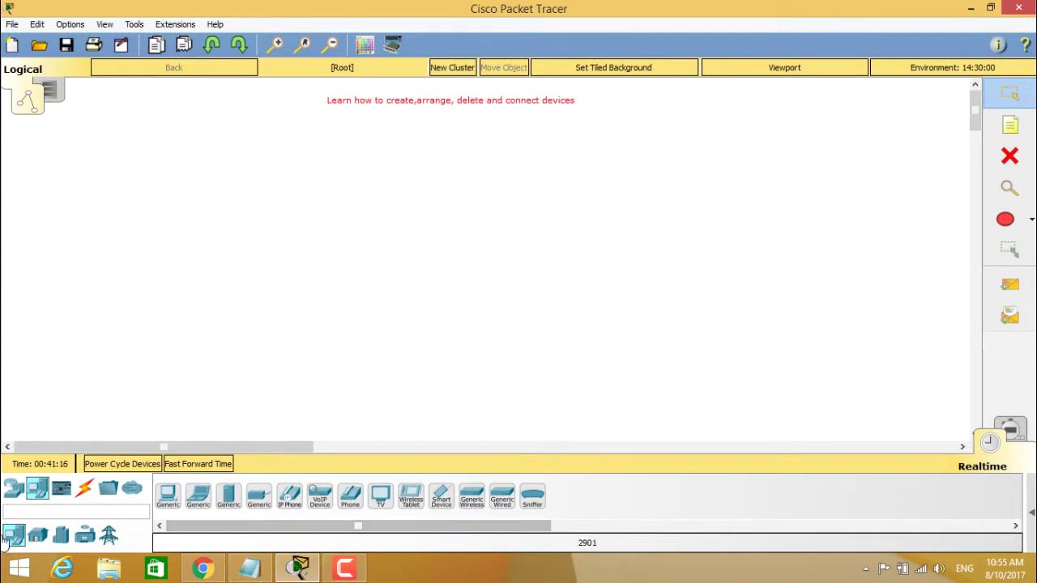
pyautogui.click(38, 536)
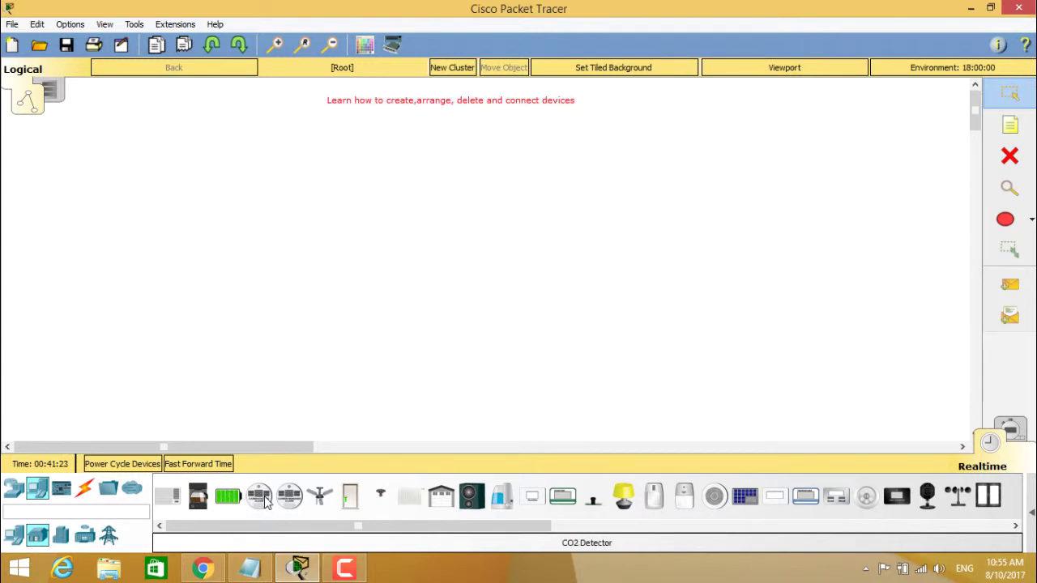
pyautogui.click(63, 538)
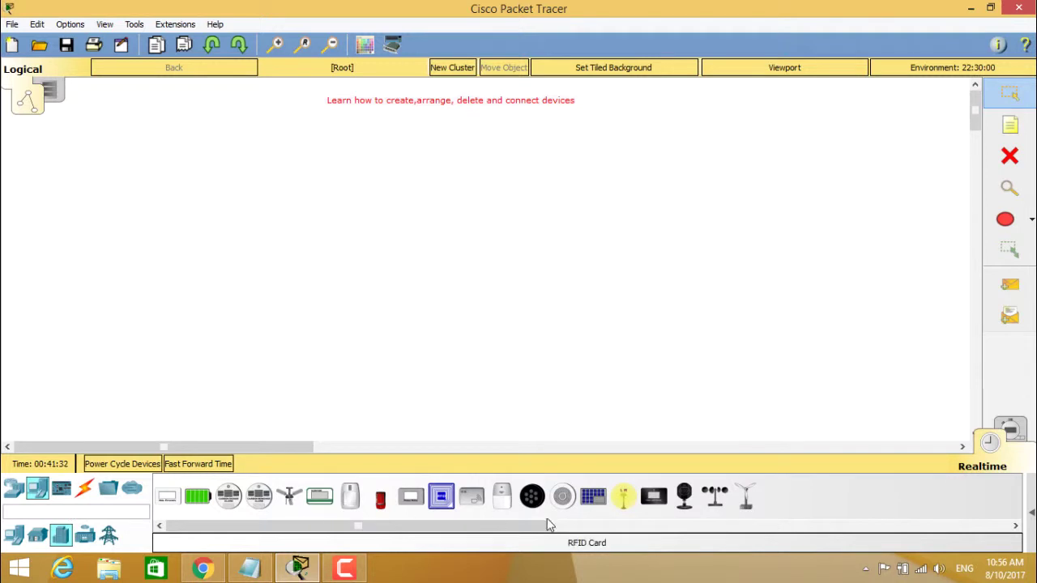
pyautogui.click(14, 535)
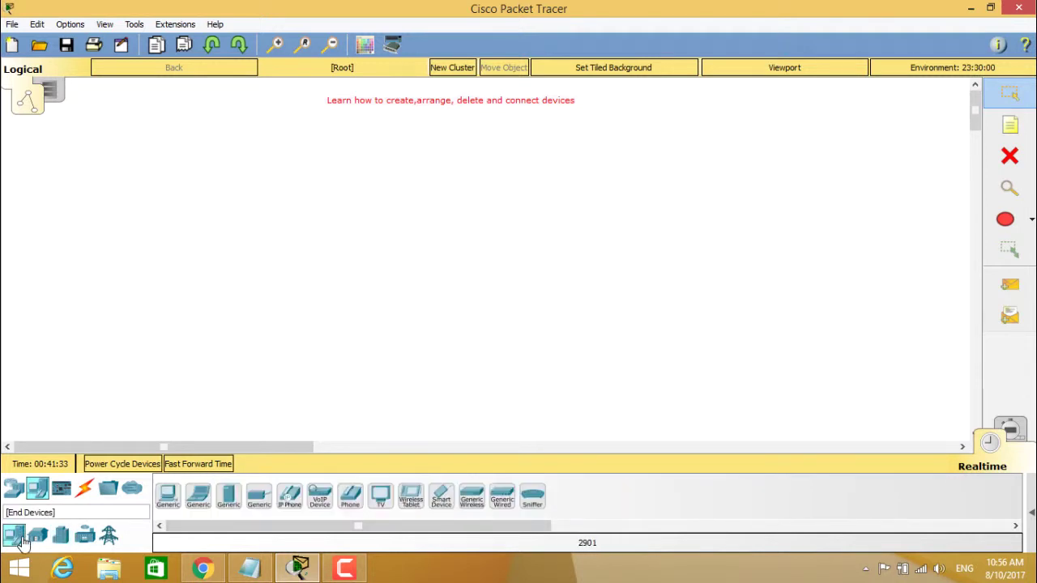
# - Place two 2901 routers side by side in the logical workspace
pyautogui.click(14, 490)
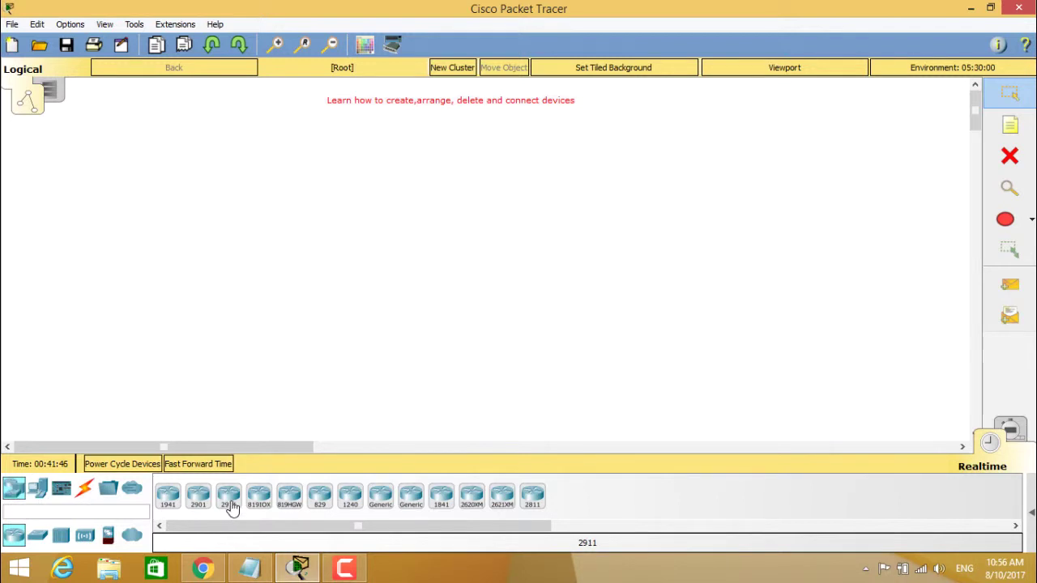
pyautogui.click(197, 503)
pyautogui.click(357, 297)
pyautogui.click(199, 498)
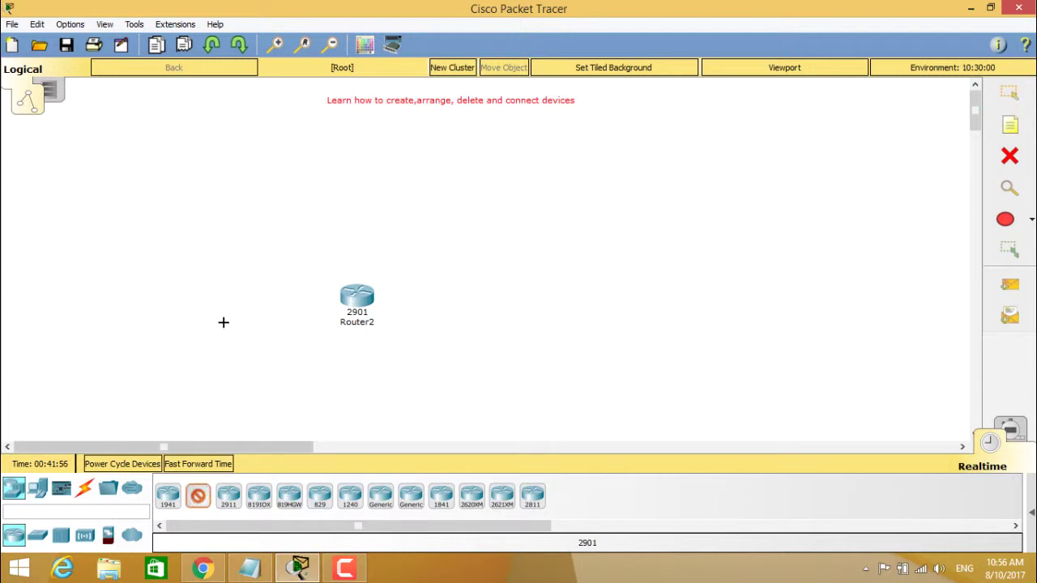
pyautogui.click(222, 303)
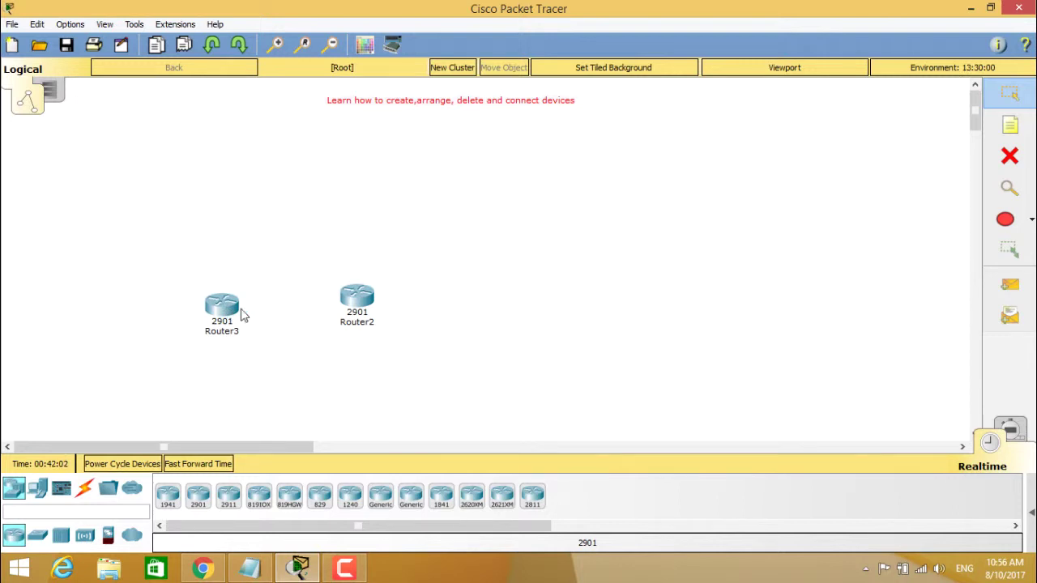
# - Delete the red text note and the 2901 router Router2 from the workspace
pyautogui.click(1010, 159)
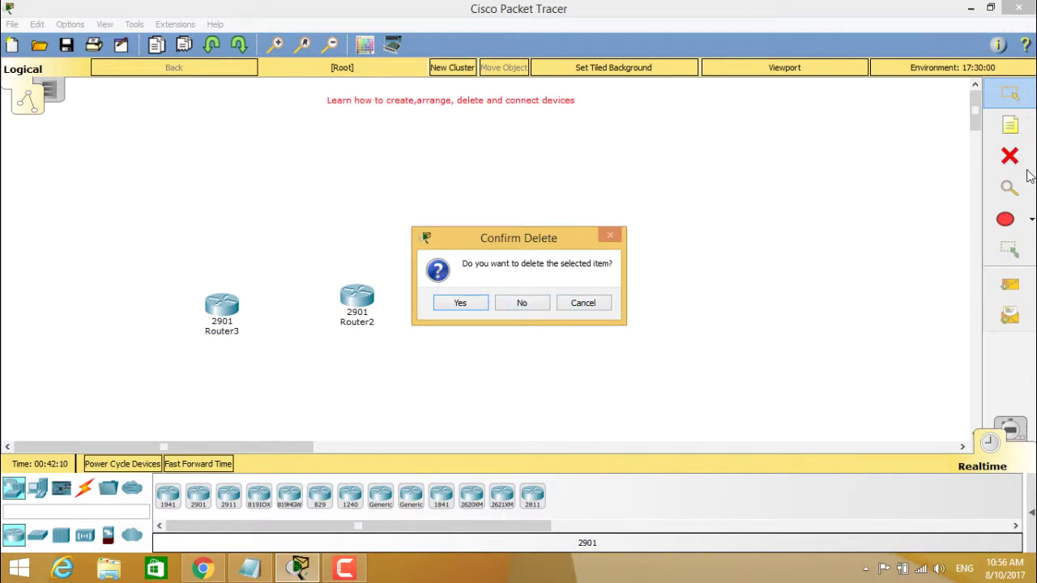
pyautogui.click(456, 303)
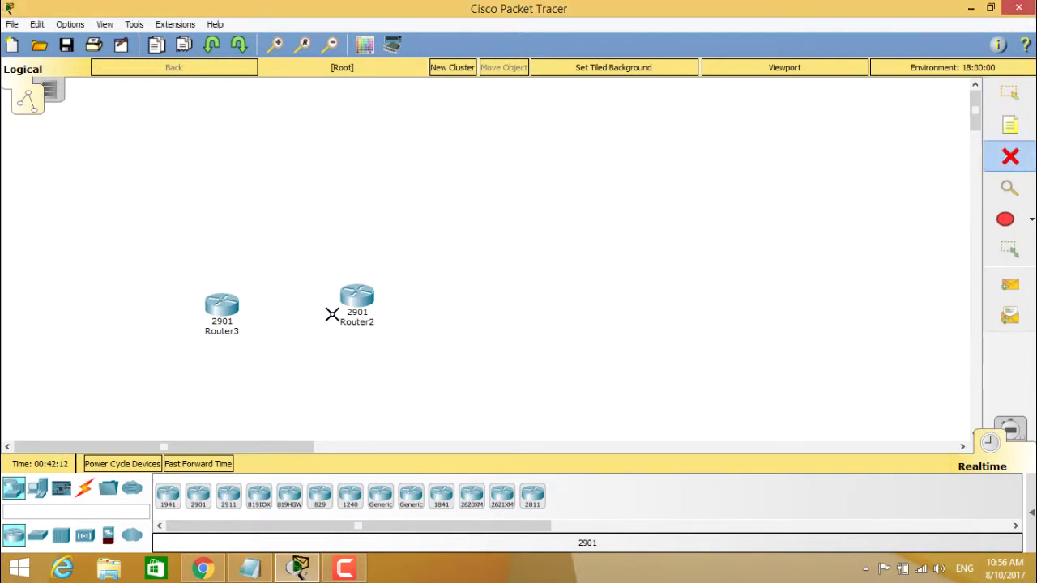
pyautogui.click(364, 299)
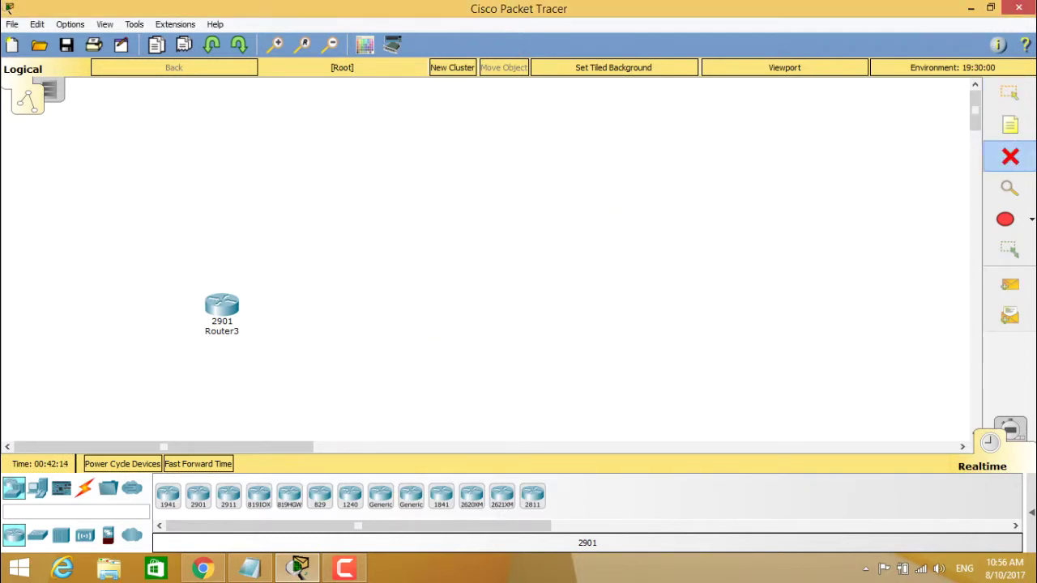
# - Move the remaining router up toward the middle of the layout and place a generic PC above it
pyautogui.click(1009, 96)
pyautogui.moveTo(226, 310); pyautogui.dragTo(363, 258)
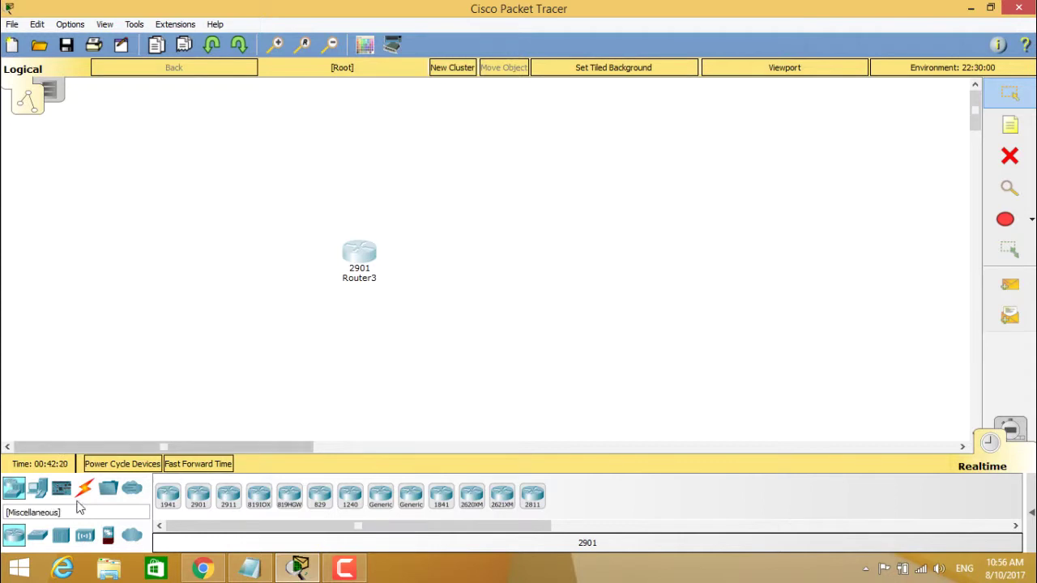
pyautogui.click(37, 493)
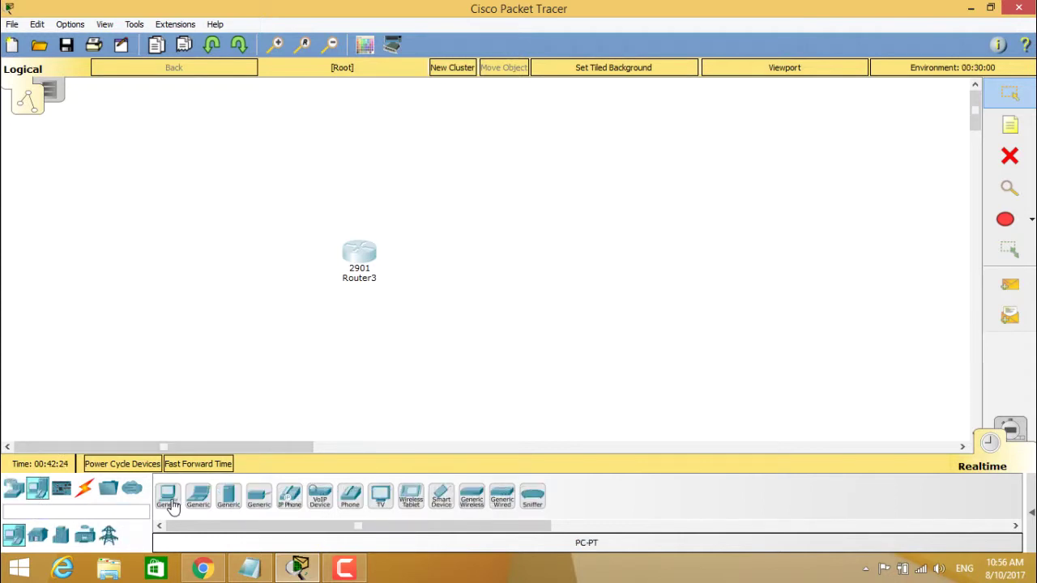
pyautogui.moveTo(171, 508); pyautogui.dragTo(361, 131)
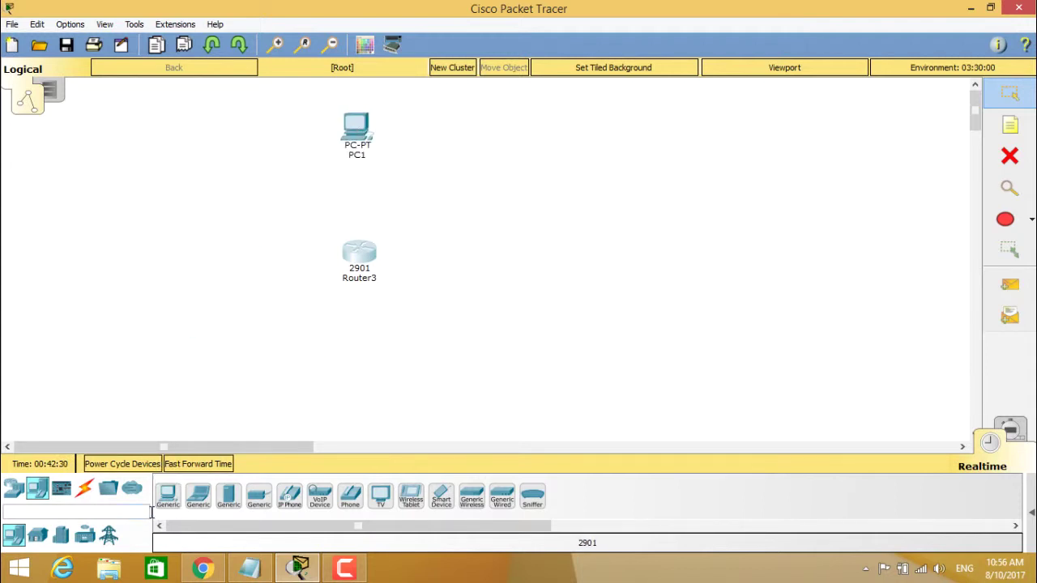
# - Place two generic servers side by side below the router
pyautogui.moveTo(230, 501); pyautogui.dragTo(268, 430)
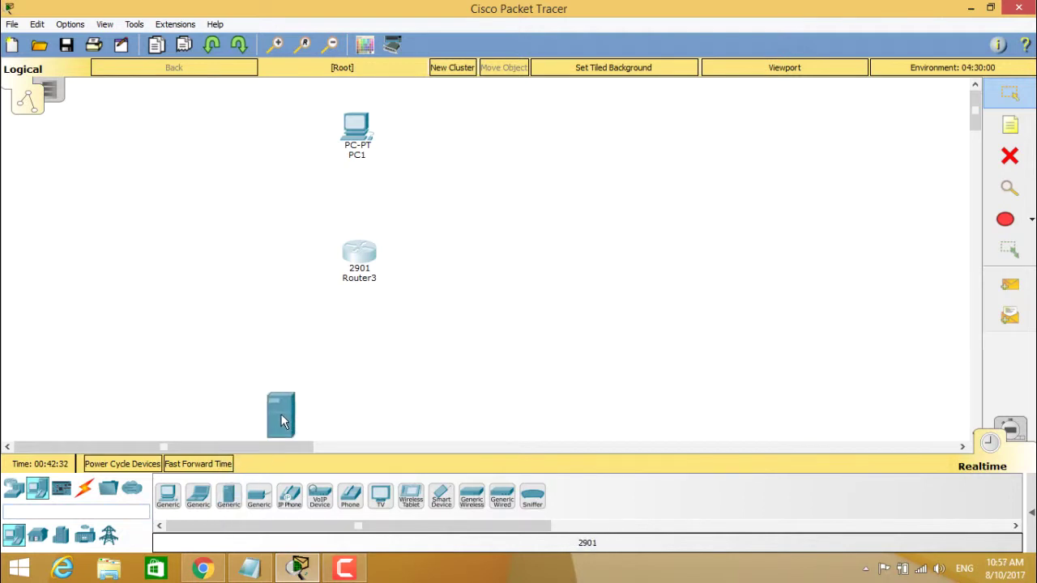
pyautogui.moveTo(312, 364); pyautogui.dragTo(314, 361)
pyautogui.moveTo(228, 497); pyautogui.dragTo(394, 369)
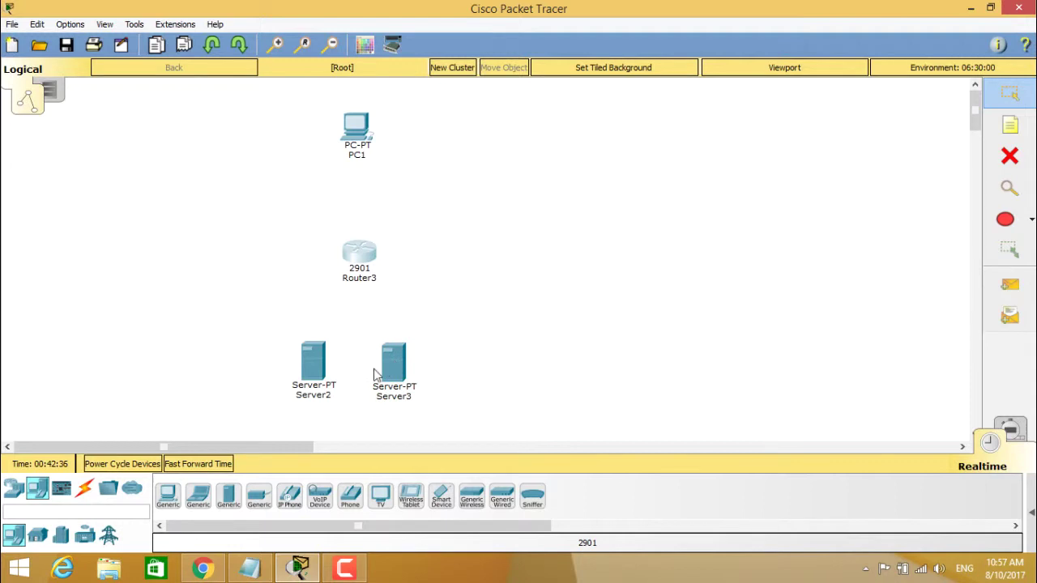
# - Move the router out to the right of the other devices and place a 2960 switch between the PC and the servers
pyautogui.moveTo(365, 264); pyautogui.dragTo(603, 230)
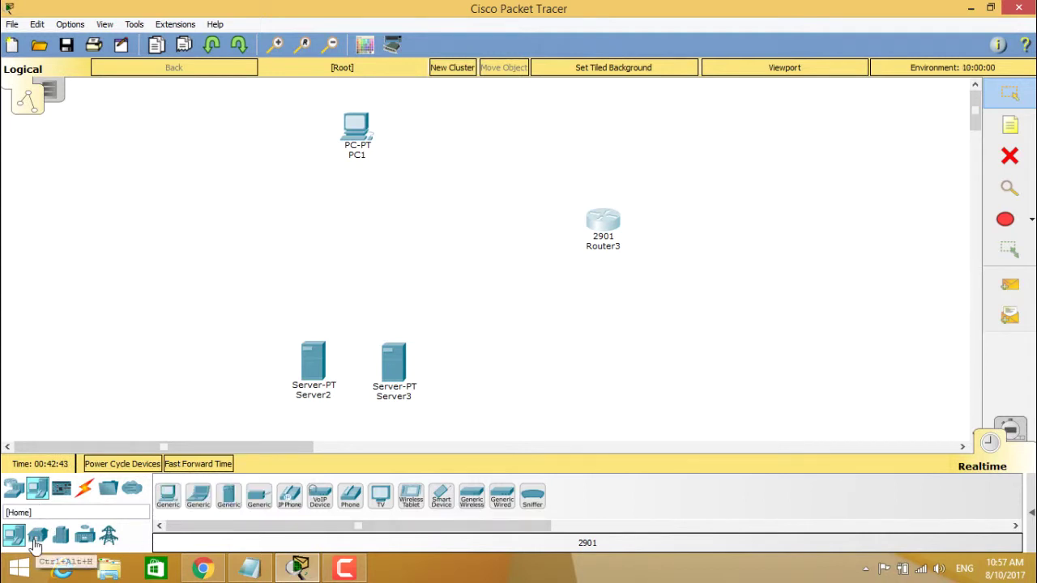
pyautogui.click(14, 493)
pyautogui.click(37, 537)
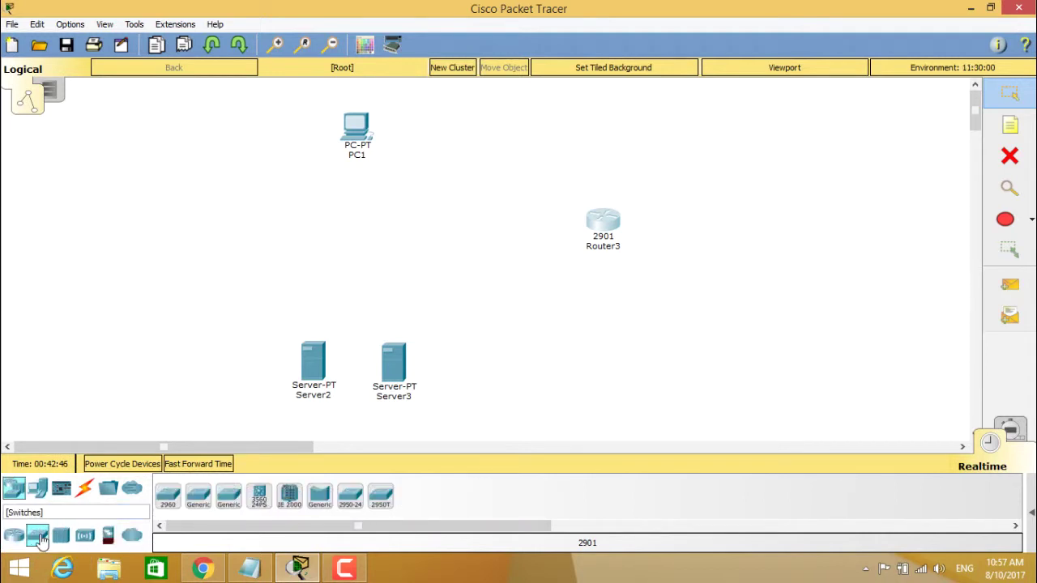
pyautogui.click(167, 504)
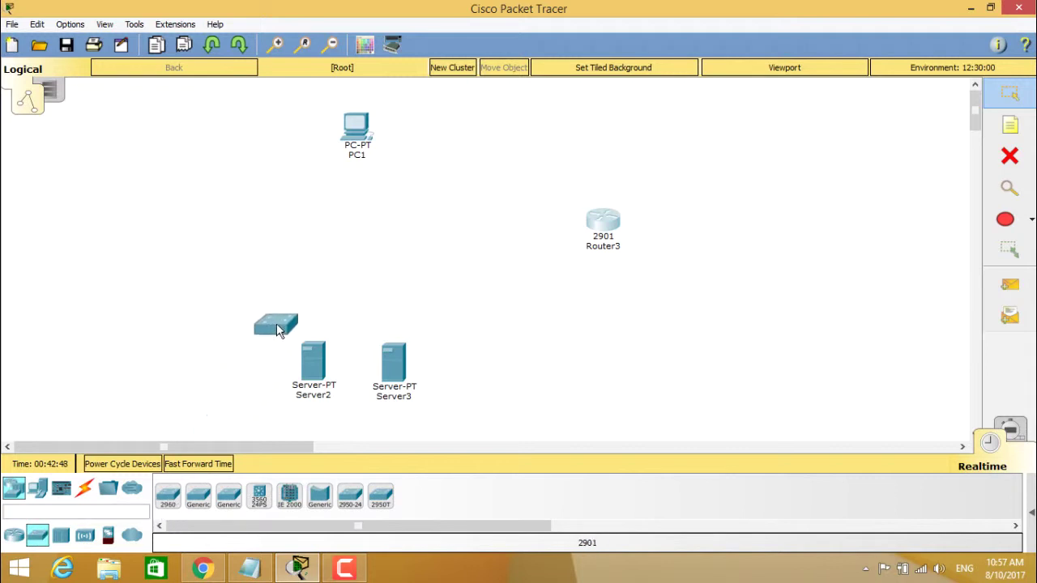
pyautogui.click(364, 233)
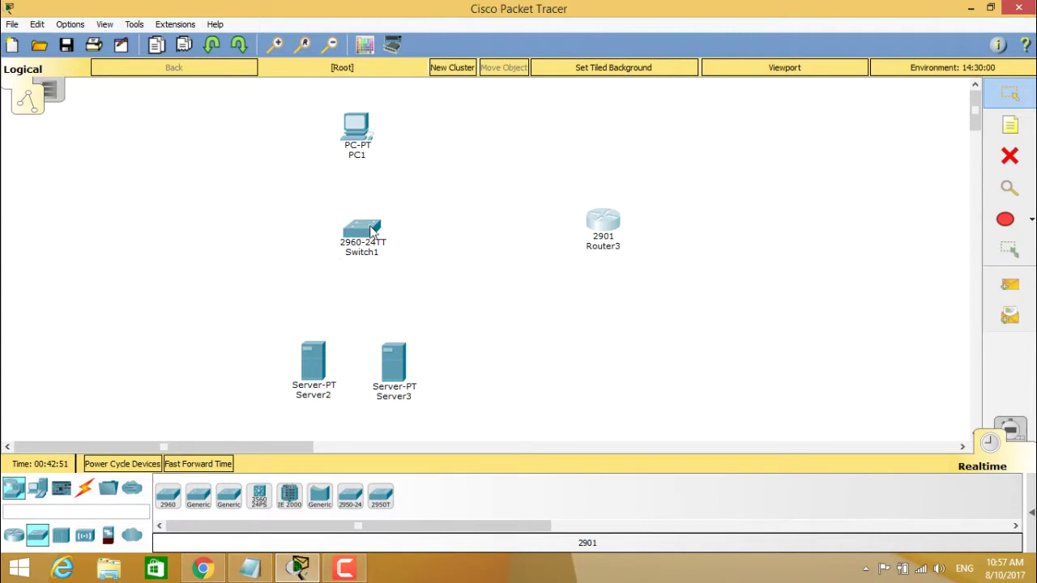
# - Inspect the port and address details of the switch, both servers, the PC and the router
pyautogui.moveTo(369, 232)
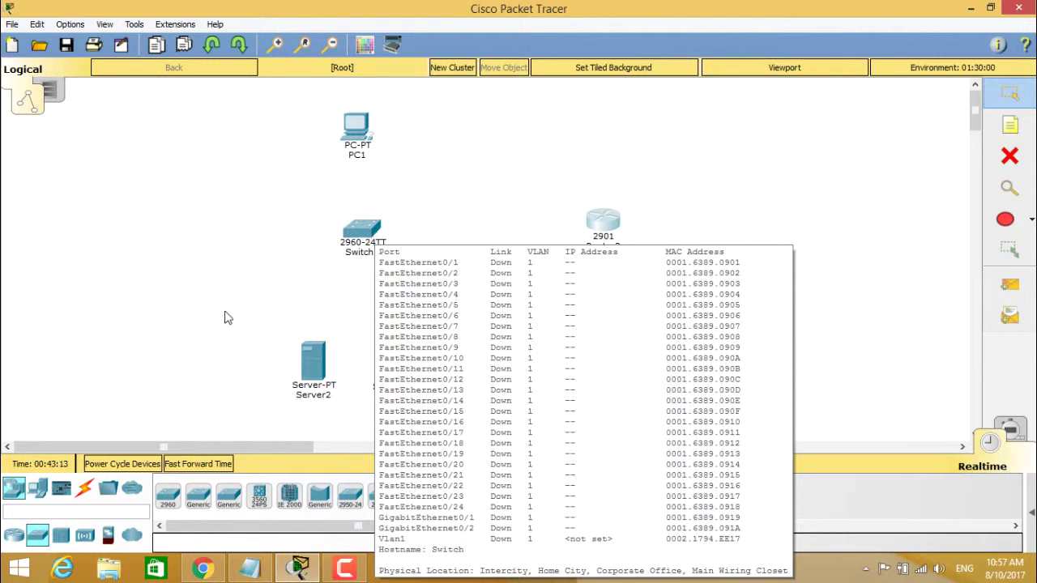
pyautogui.moveTo(316, 354)
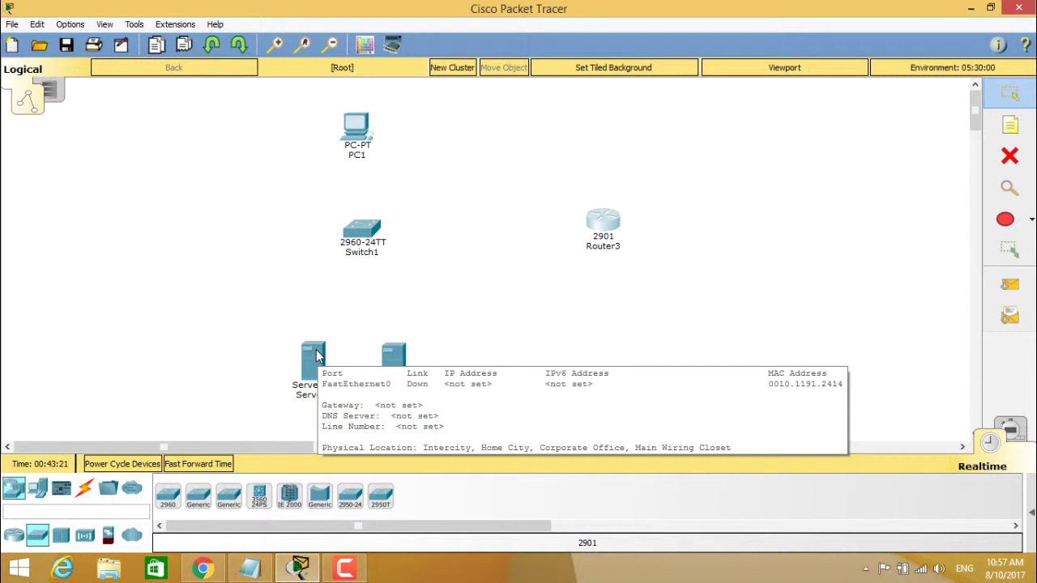
pyautogui.moveTo(397, 358)
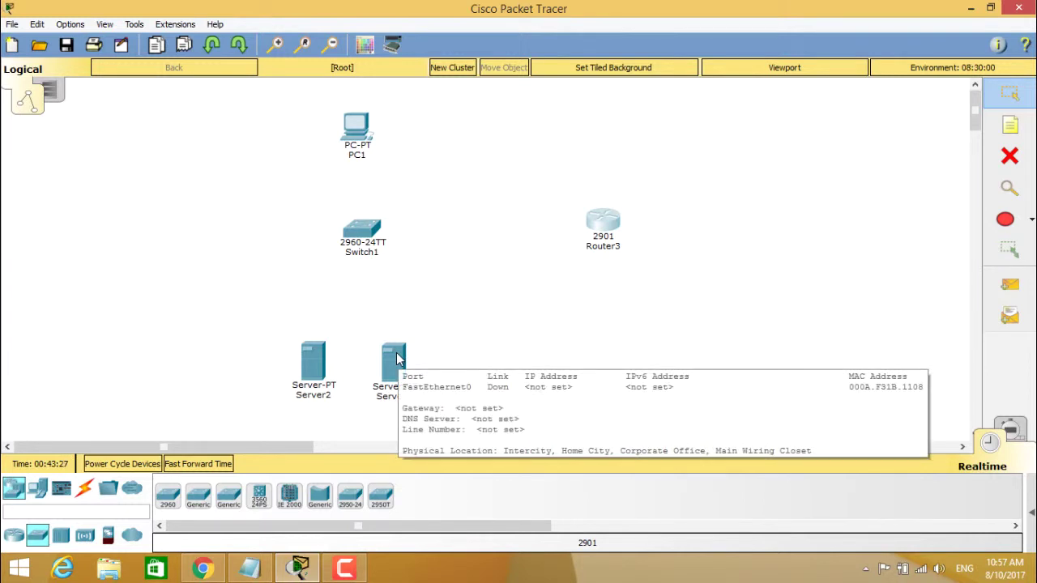
pyautogui.moveTo(360, 134)
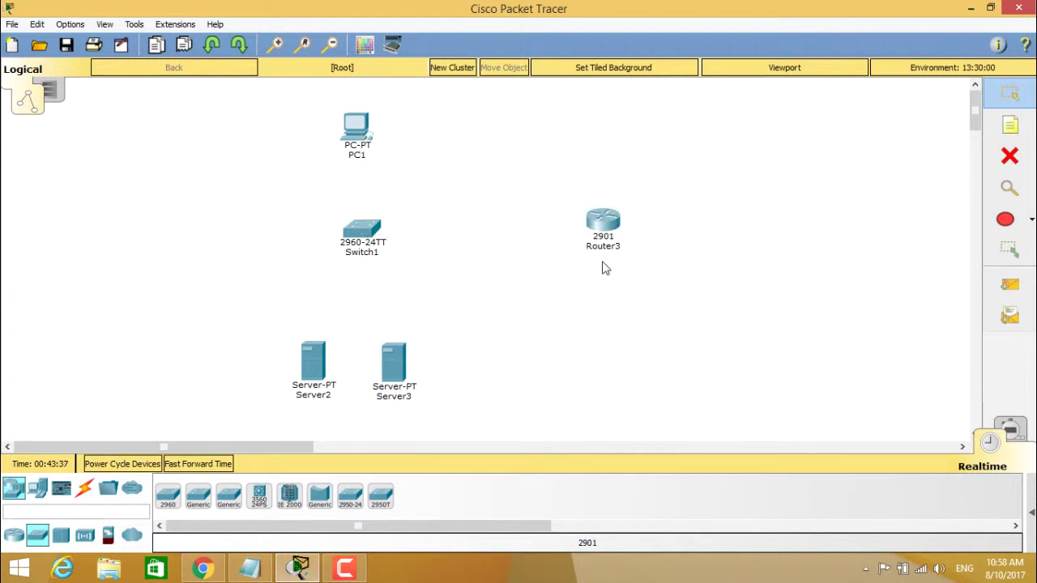
pyautogui.moveTo(603, 226)
# - Open the router's physical device view at an enlarged size and switch off the router's power
pyautogui.click(602, 223)
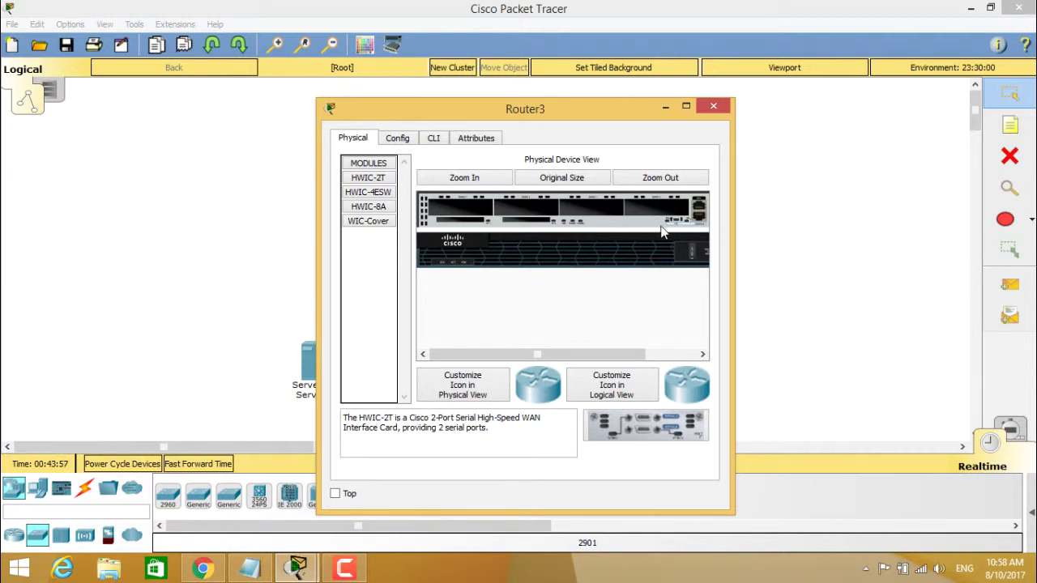
pyautogui.click(686, 106)
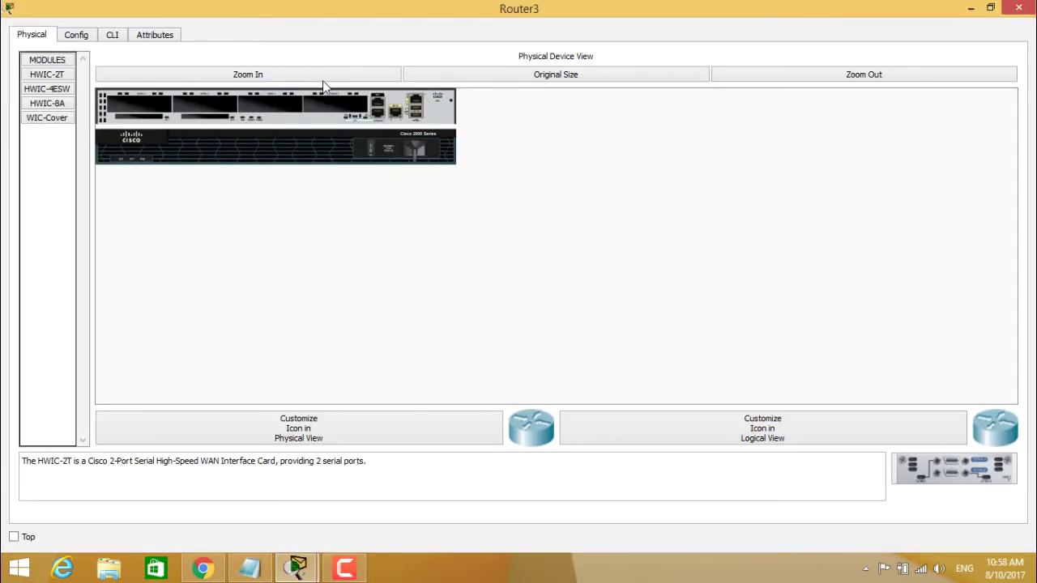
pyautogui.click(292, 80)
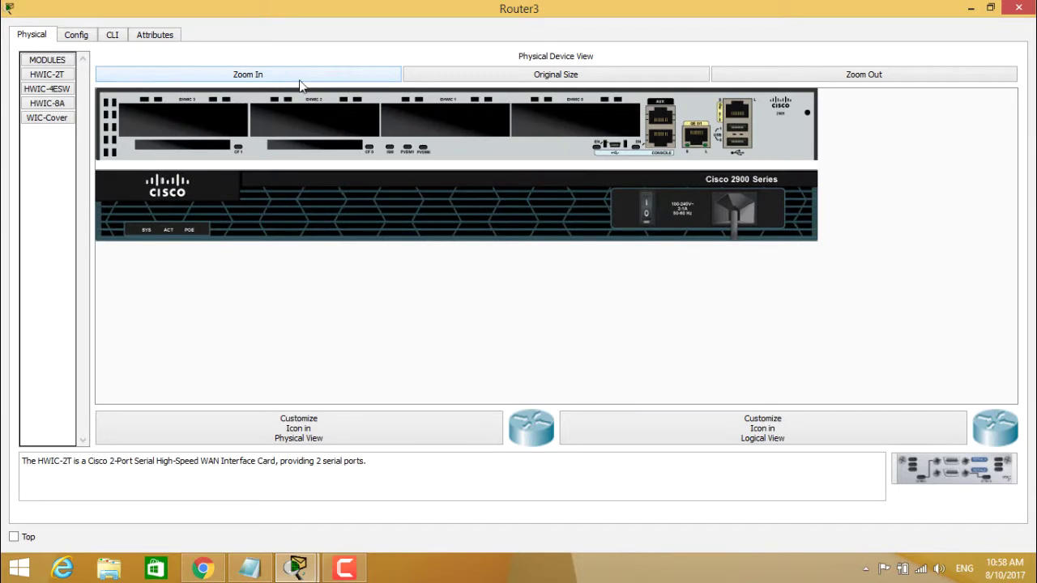
pyautogui.click(646, 212)
pyautogui.click(646, 196)
# - Fit WIC-Cover plates in the router's slots 3, 2 and 1, and install an HWIC-2T module in slot 0
pyautogui.moveTo(33, 121); pyautogui.dragTo(183, 124)
pyautogui.moveTo(40, 120); pyautogui.dragTo(302, 120)
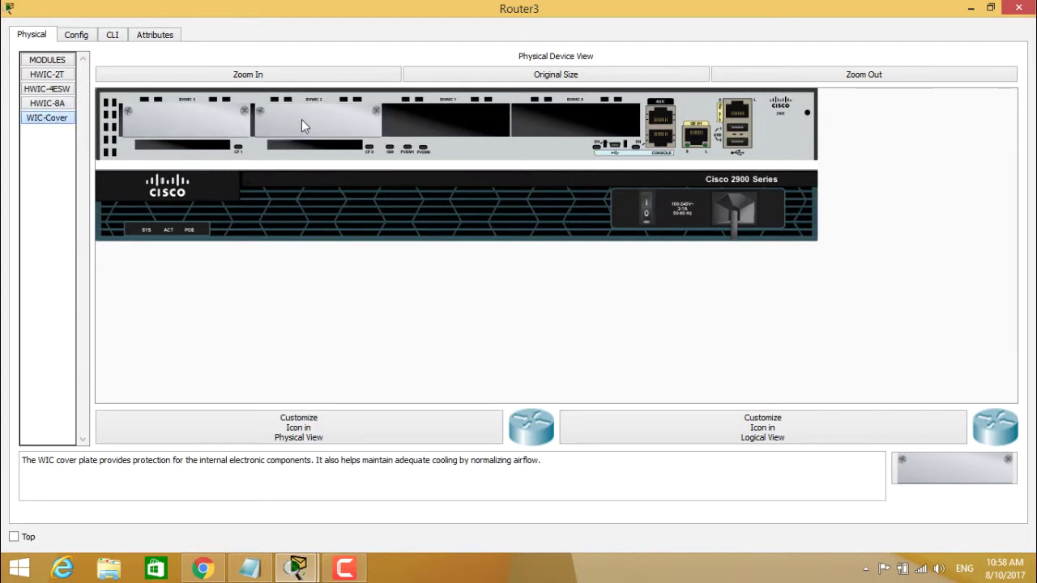
pyautogui.moveTo(45, 119); pyautogui.dragTo(454, 126)
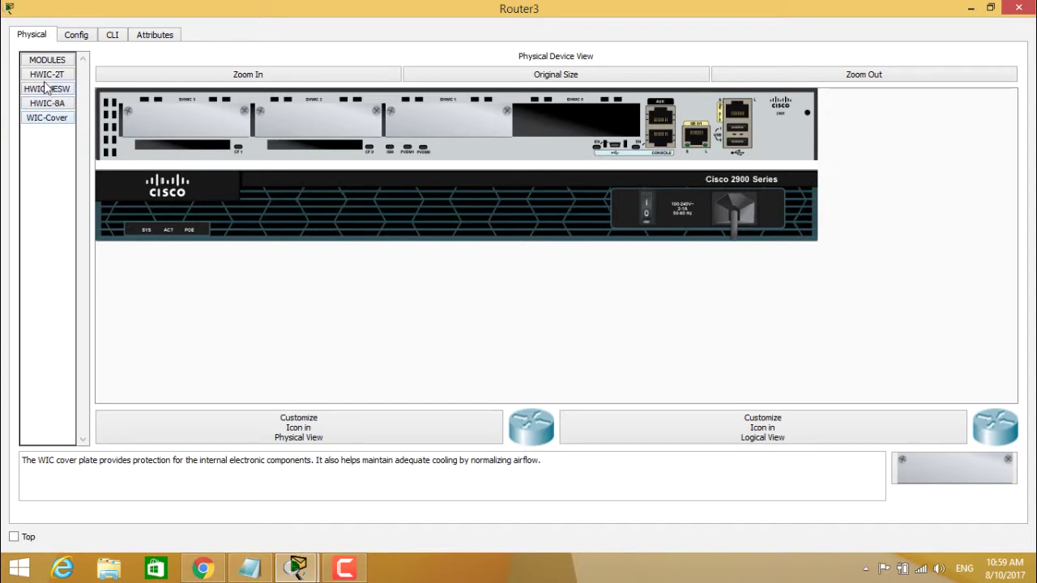
pyautogui.moveTo(46, 75); pyautogui.dragTo(590, 119)
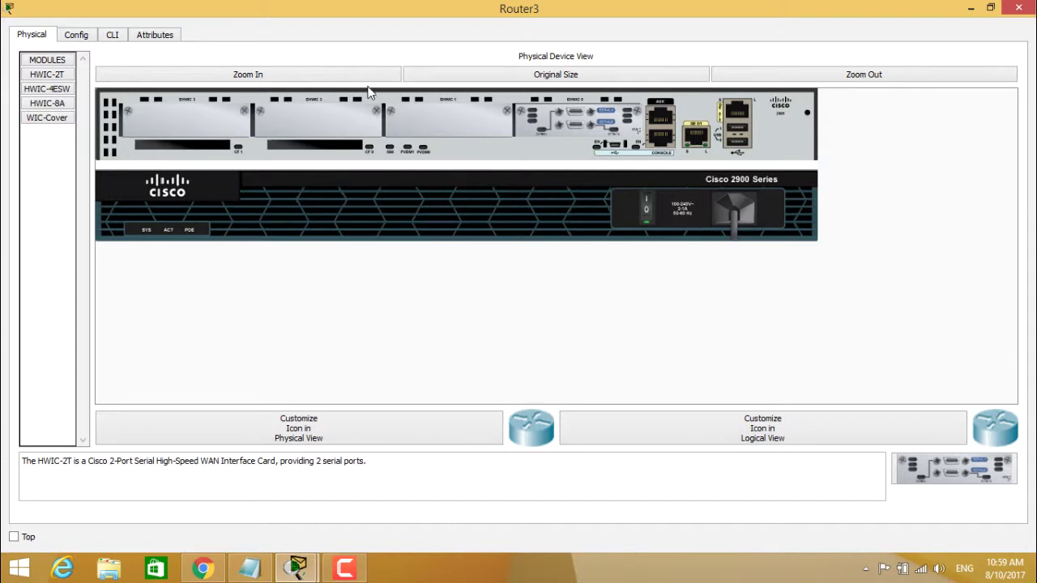
# - Review the 2901 router's boot output in its command-line interface, return to its physical view and close the device window
pyautogui.click(111, 37)
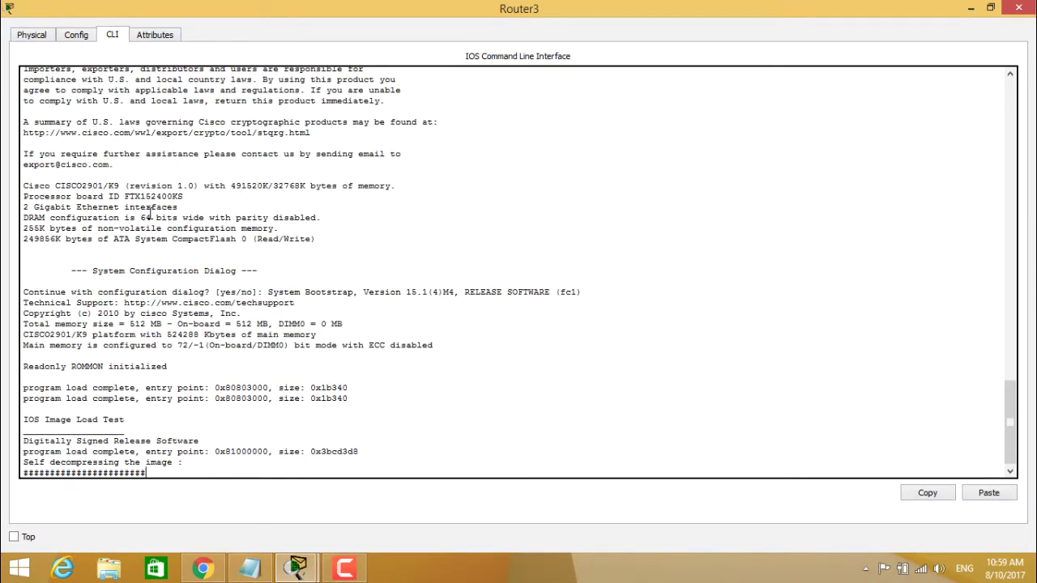
pyautogui.doubleClick(91, 363)
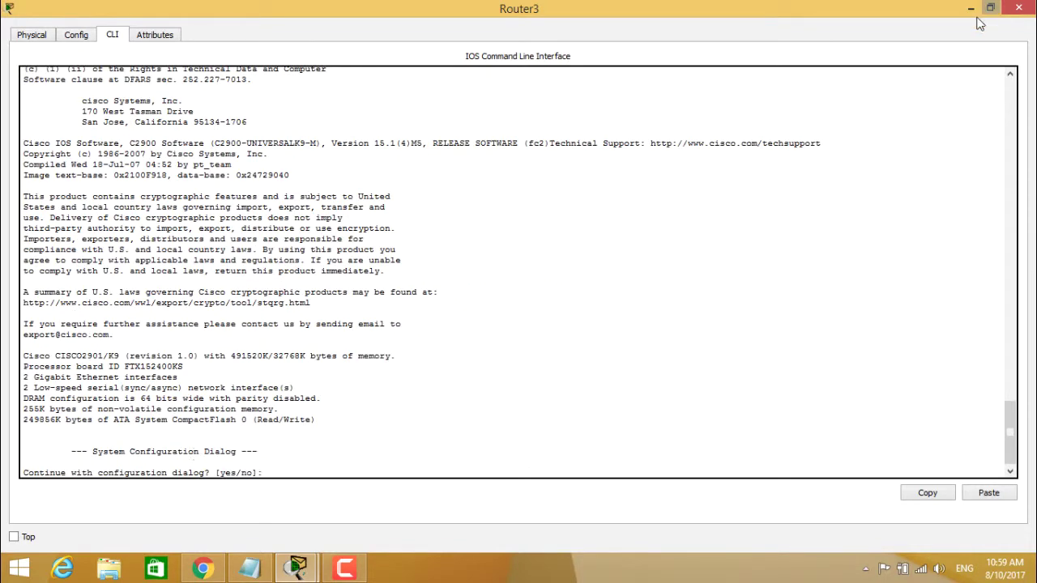
pyautogui.click(34, 34)
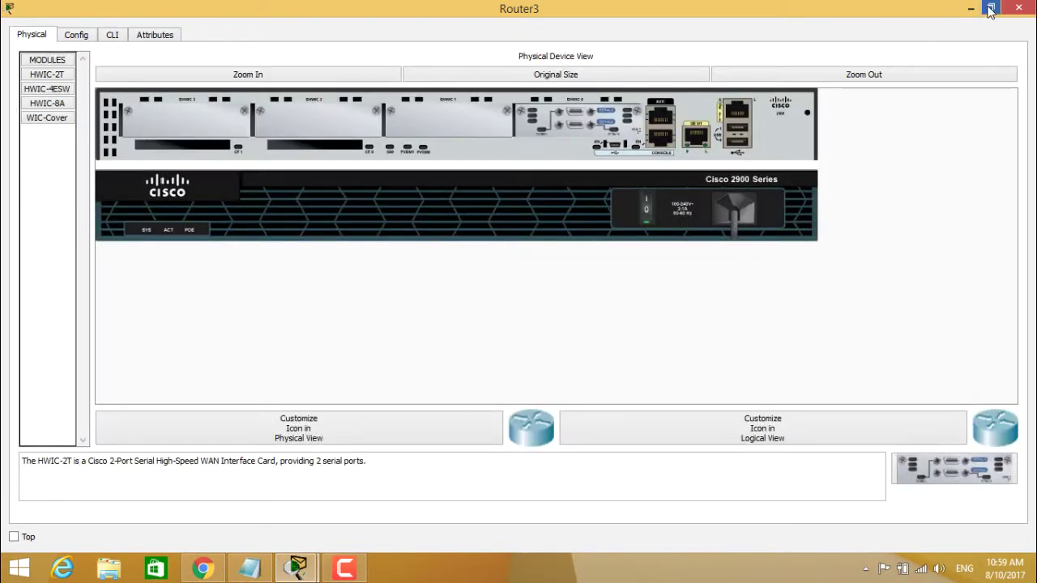
pyautogui.click(1019, 7)
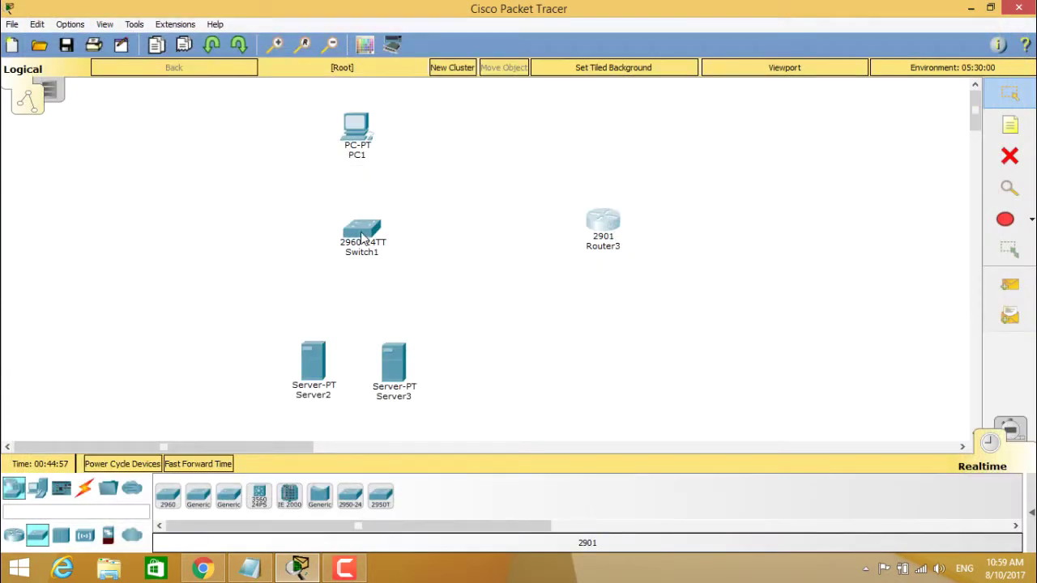
# - Examine PC1's modules, global settings, desktop applications, attributes and software services, and close its device window
pyautogui.click(353, 132)
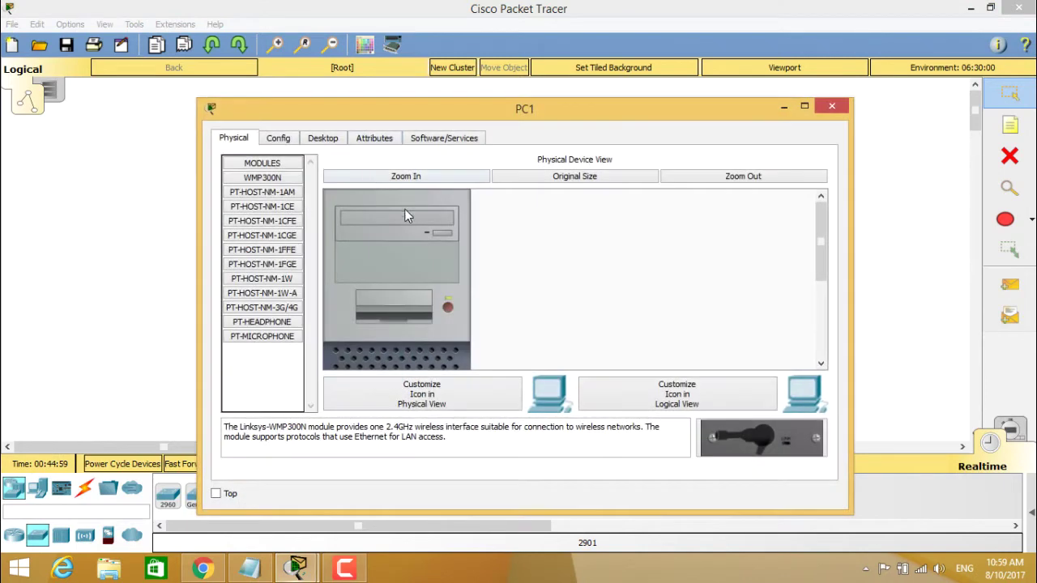
pyautogui.click(251, 166)
pyautogui.click(279, 141)
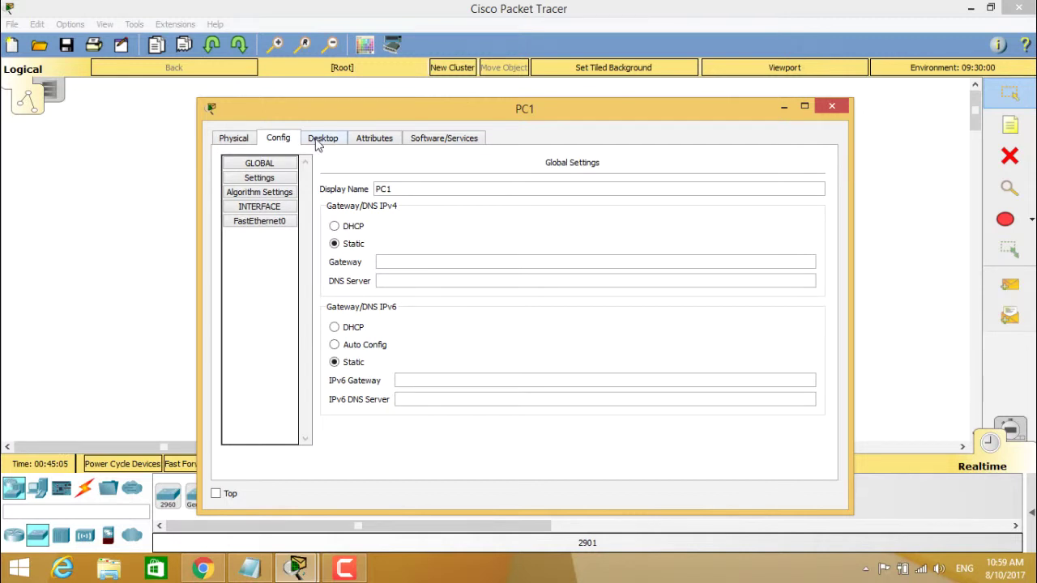
pyautogui.click(318, 141)
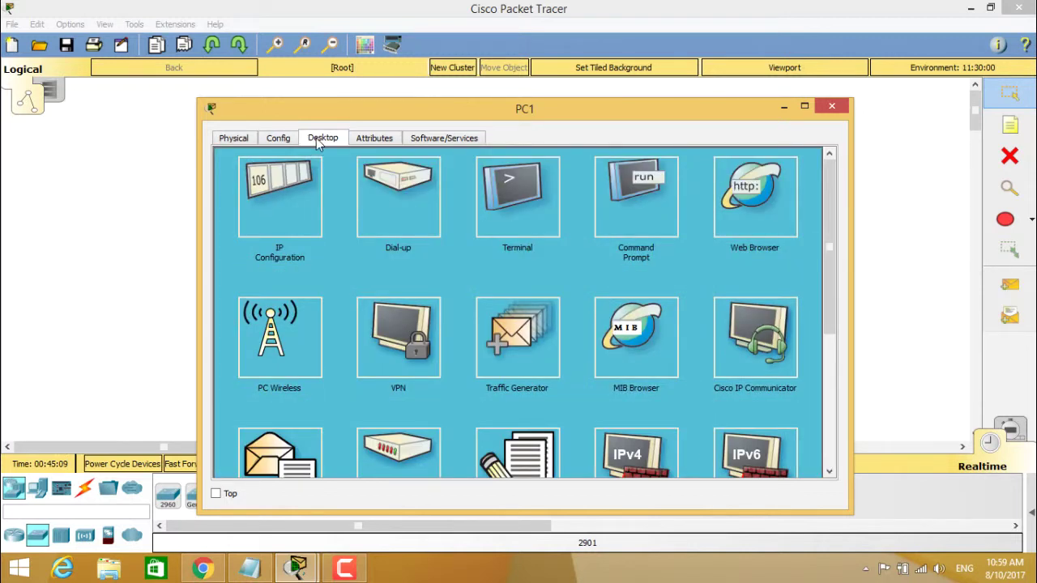
pyautogui.click(361, 137)
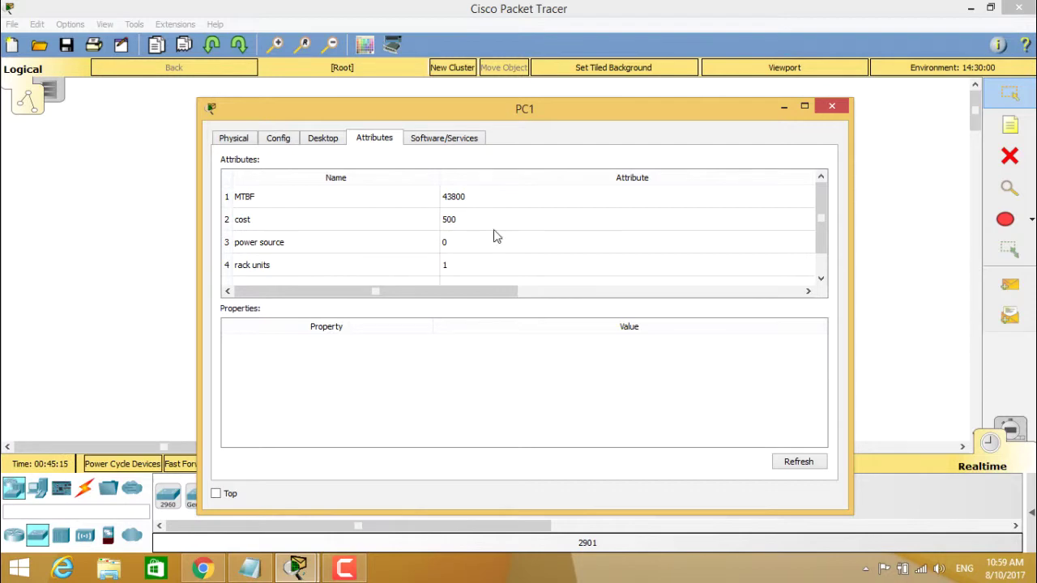
pyautogui.click(422, 139)
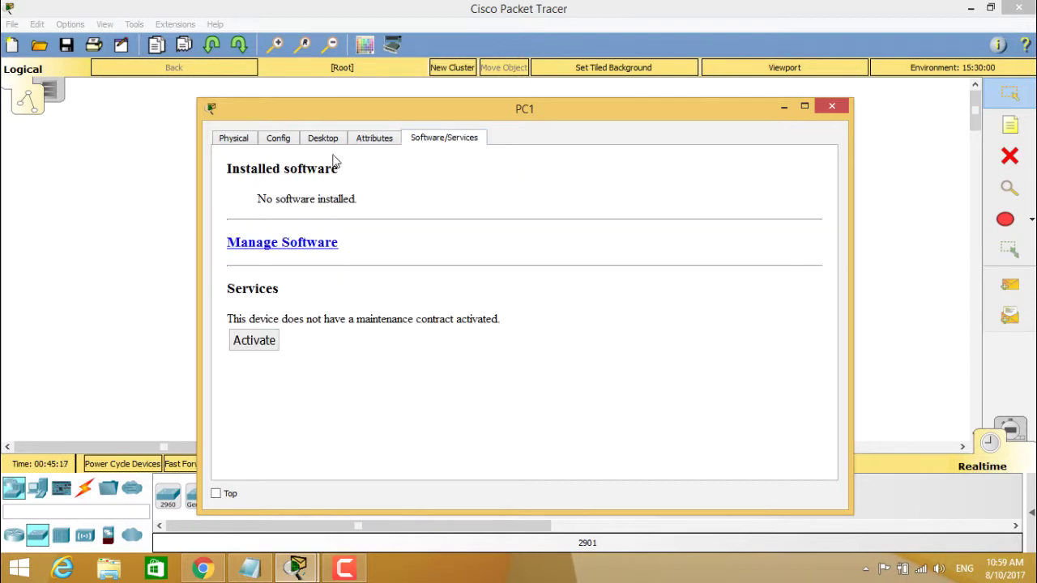
pyautogui.click(235, 140)
pyautogui.click(832, 106)
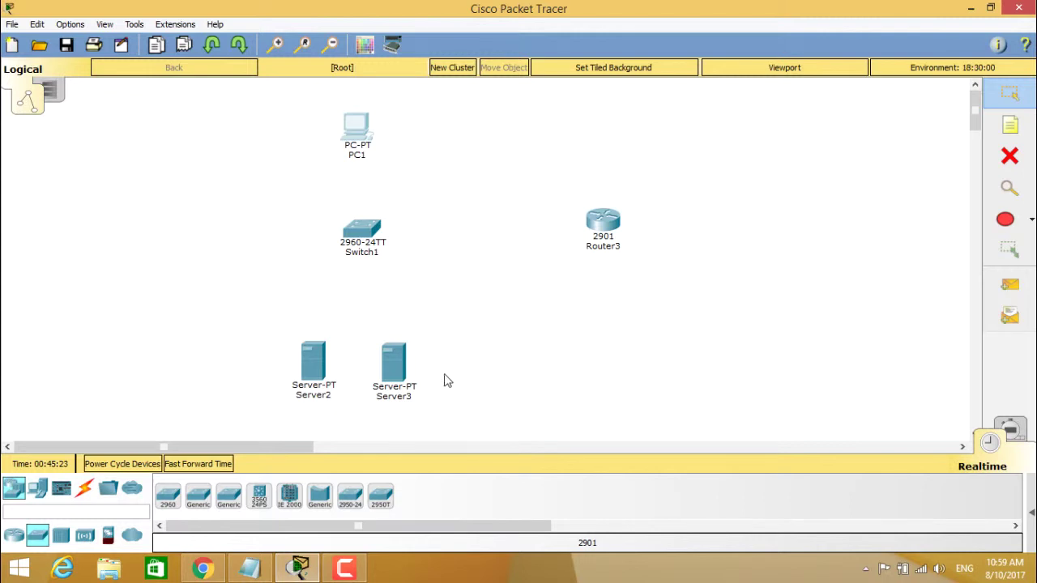
# - Connect PC1 to Switch1 using the automatically chosen connection type
pyautogui.click(84, 494)
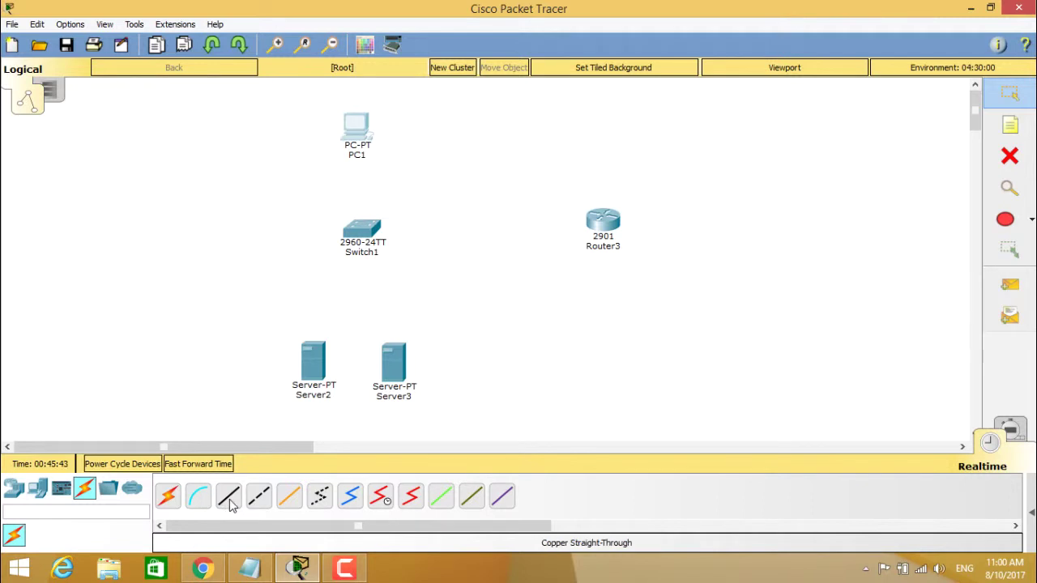
pyautogui.click(288, 504)
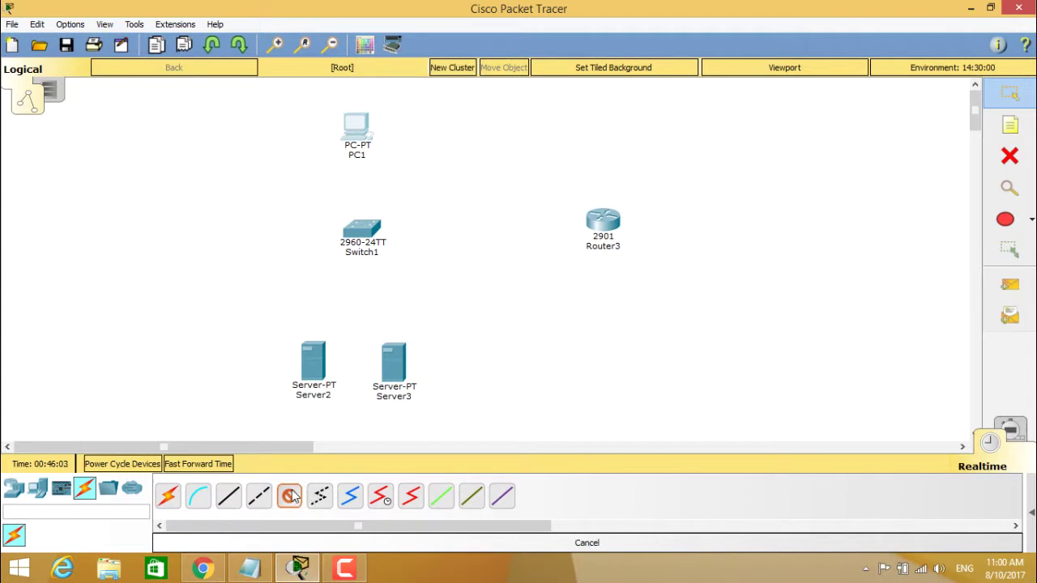
pyautogui.moveTo(350, 557)
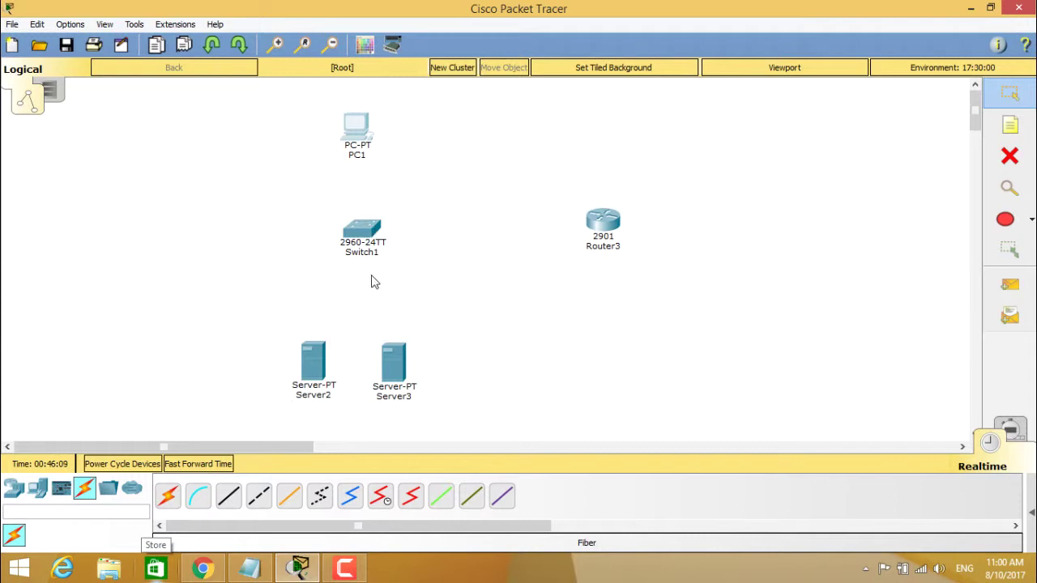
pyautogui.click(168, 506)
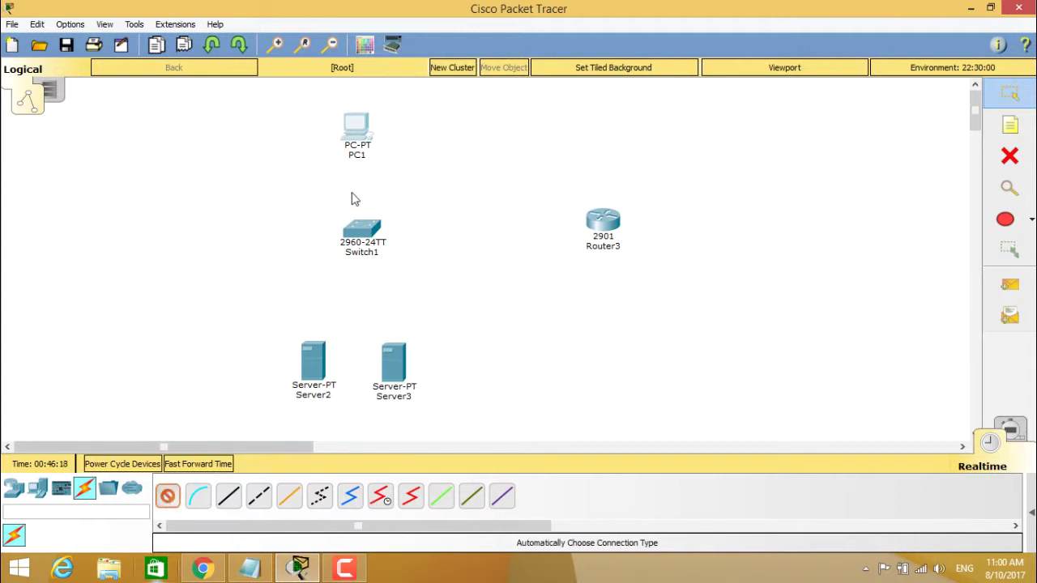
pyautogui.click(351, 127)
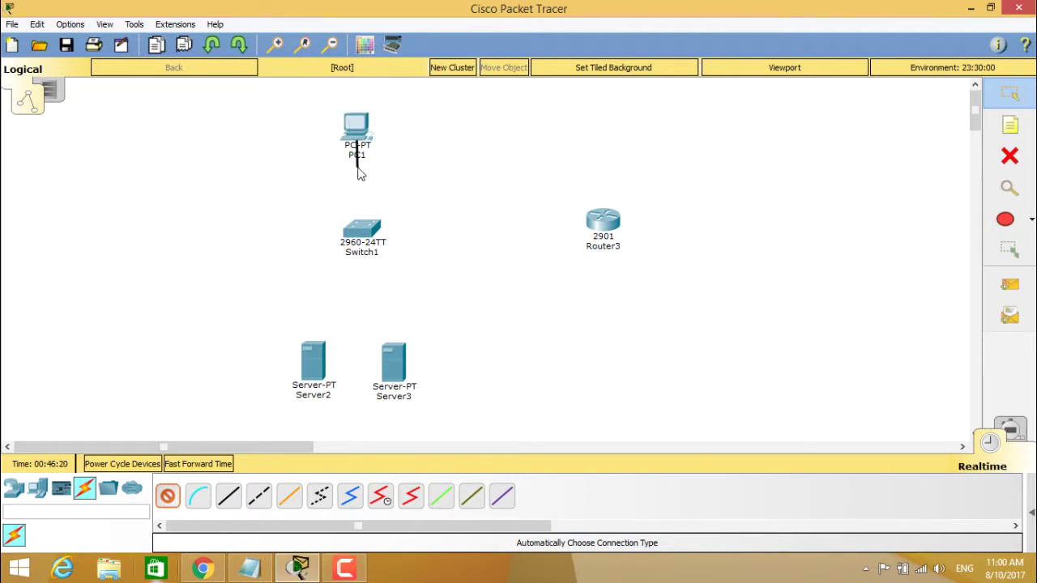
pyautogui.click(354, 230)
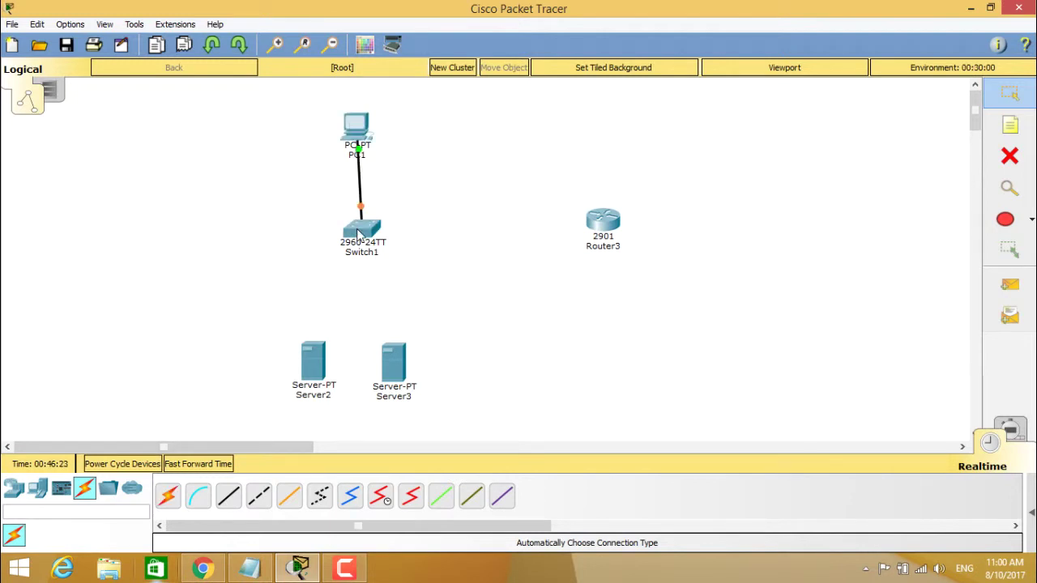
# - Connect Switch1 to Server2 and to Server3 using the automatically chosen connection type
pyautogui.click(168, 498)
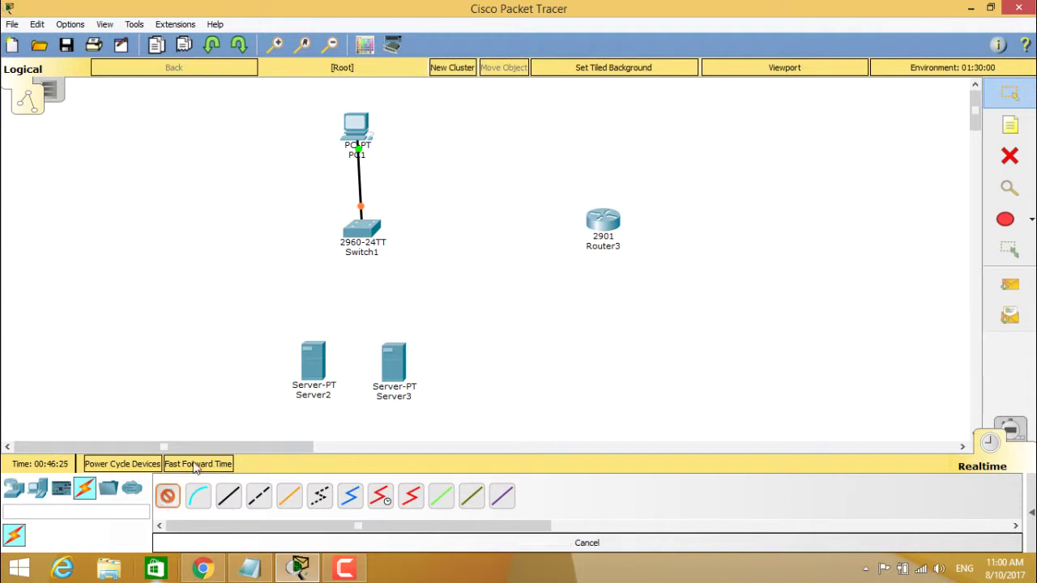
pyautogui.click(361, 234)
pyautogui.click(322, 346)
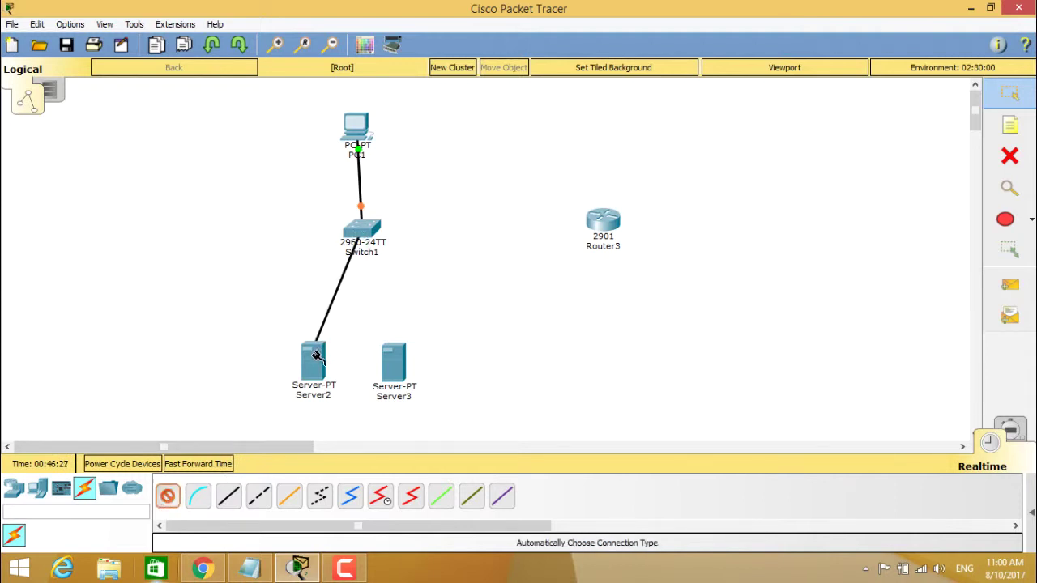
pyautogui.click(167, 498)
pyautogui.click(361, 233)
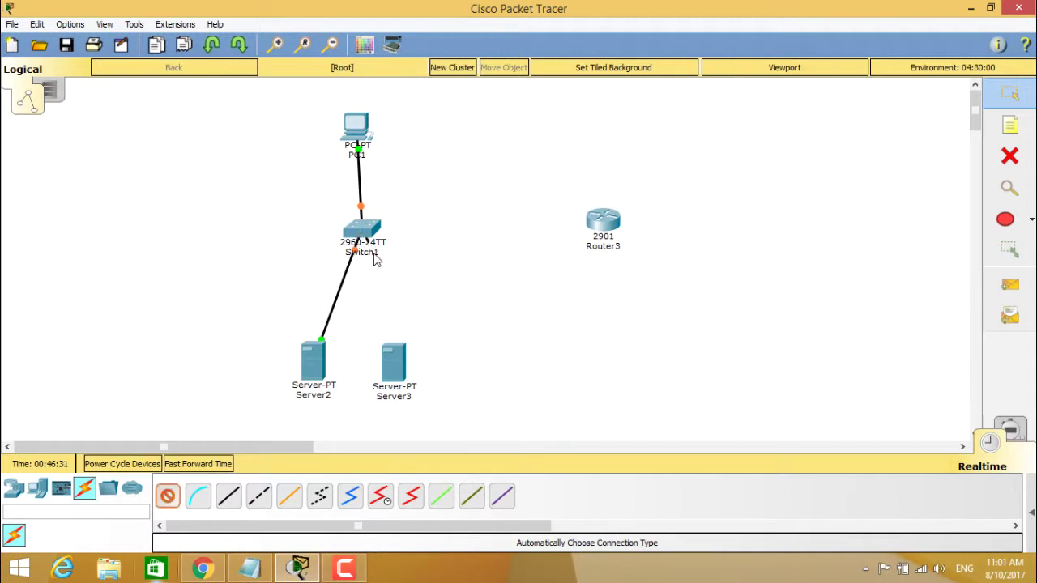
pyautogui.click(393, 357)
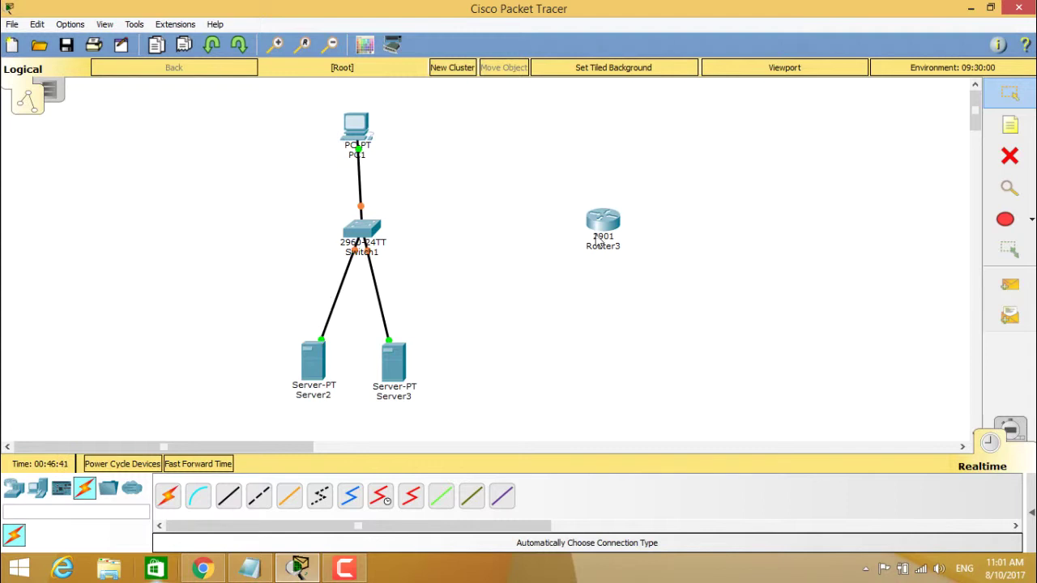
# - Move the 2901 router up and closer to the switch, and place two 2911 routers, one beside it and one below
pyautogui.moveTo(600, 217); pyautogui.dragTo(531, 174)
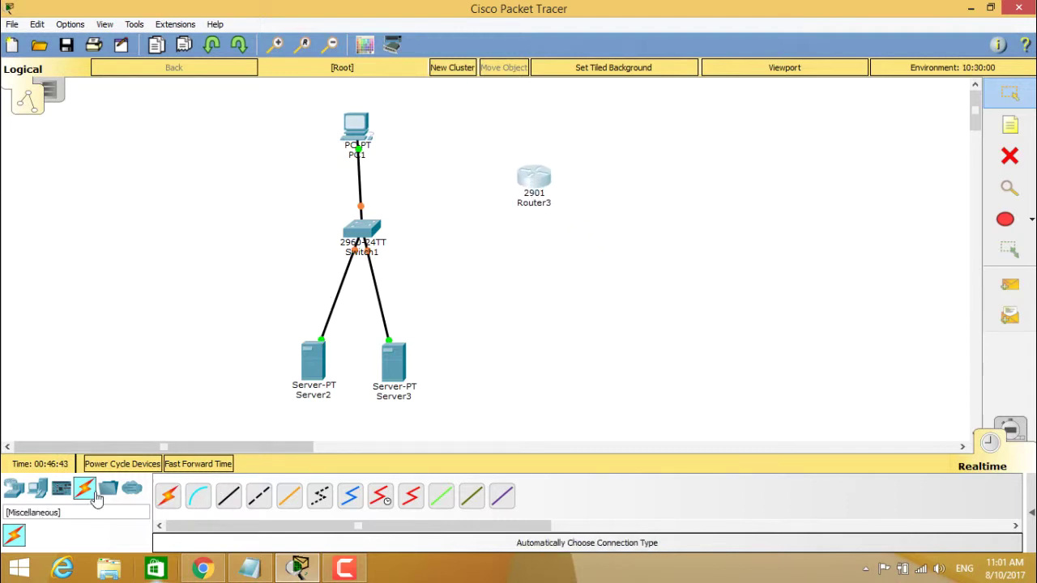
pyautogui.click(14, 489)
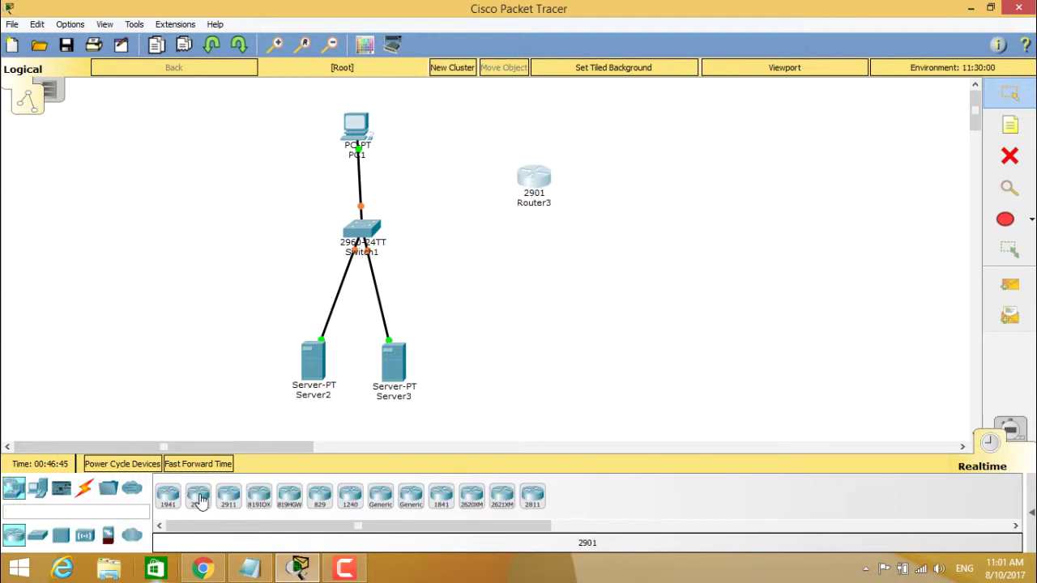
pyautogui.click(229, 495)
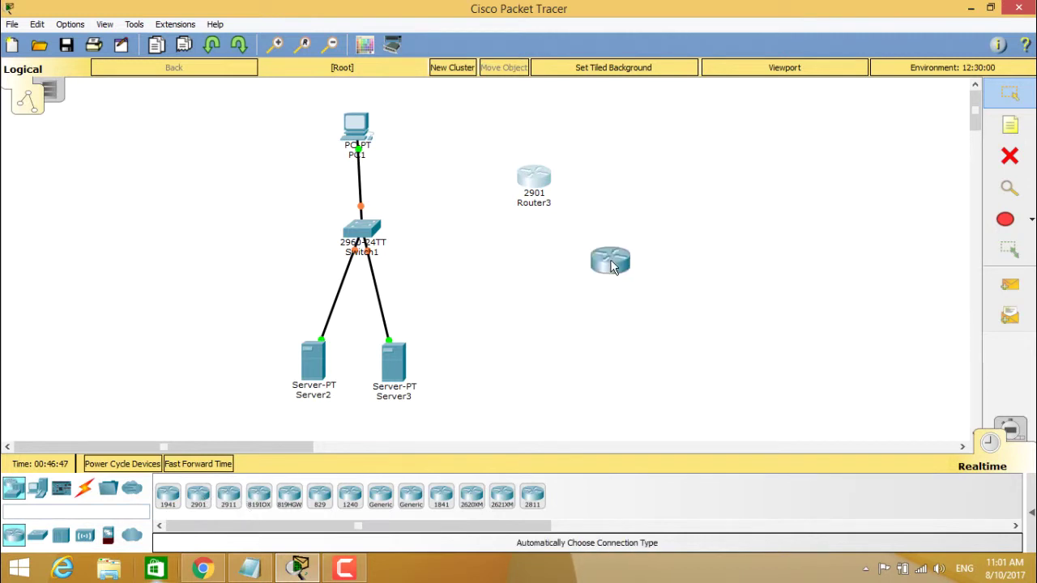
pyautogui.click(628, 183)
pyautogui.click(231, 496)
pyautogui.click(575, 259)
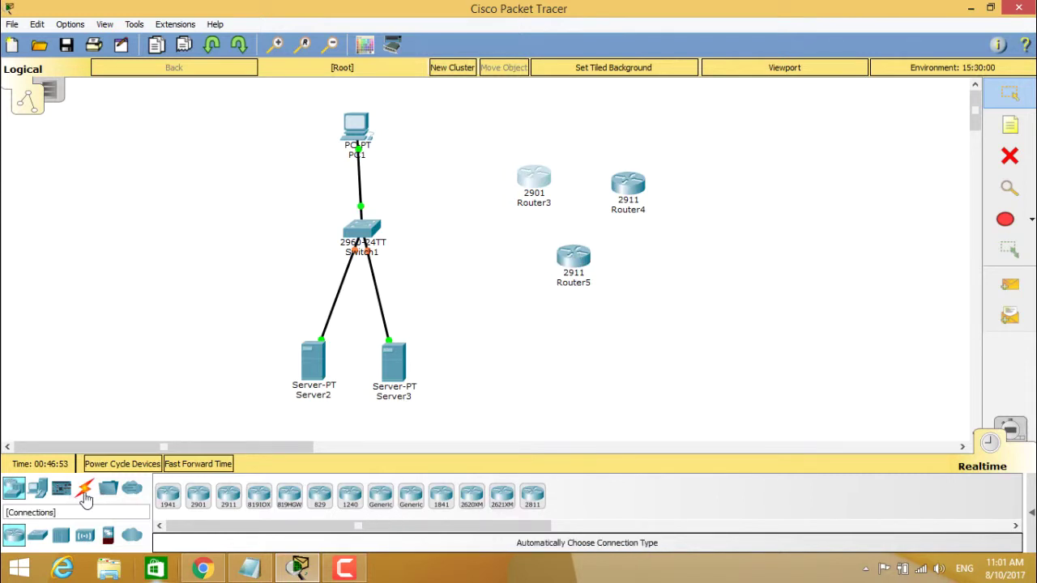
# - Try to connect Router3's Serial0/0/0 port to Router5's GigabitEthernet0/0 port with a Serial DTE cable
pyautogui.click(84, 489)
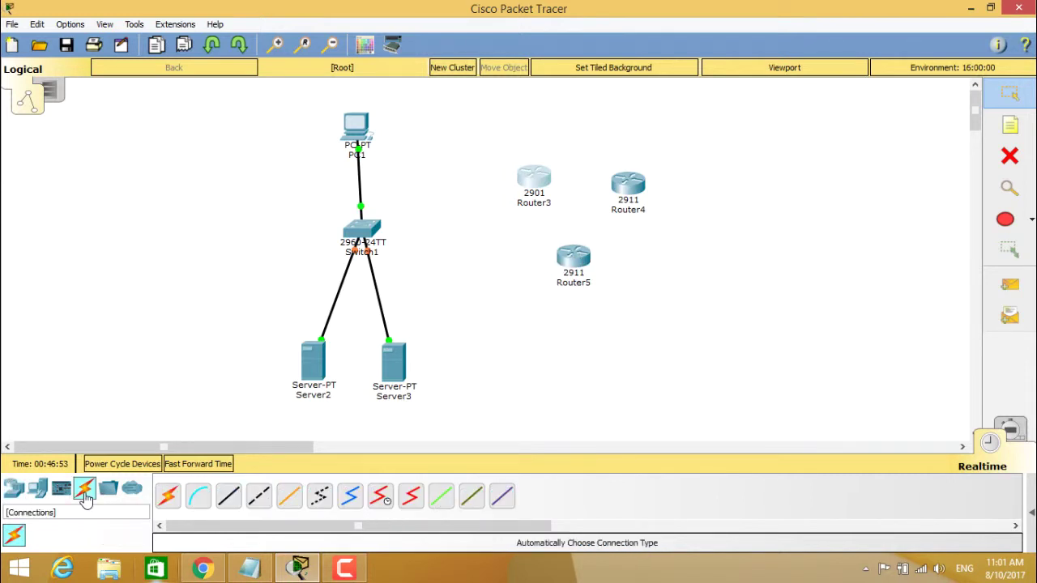
pyautogui.click(412, 496)
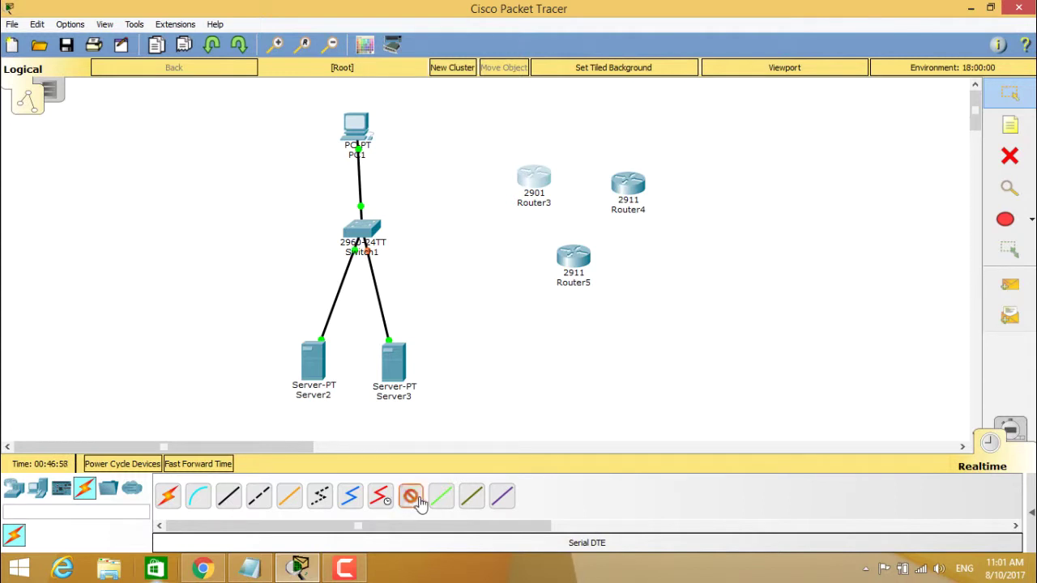
pyautogui.click(540, 183)
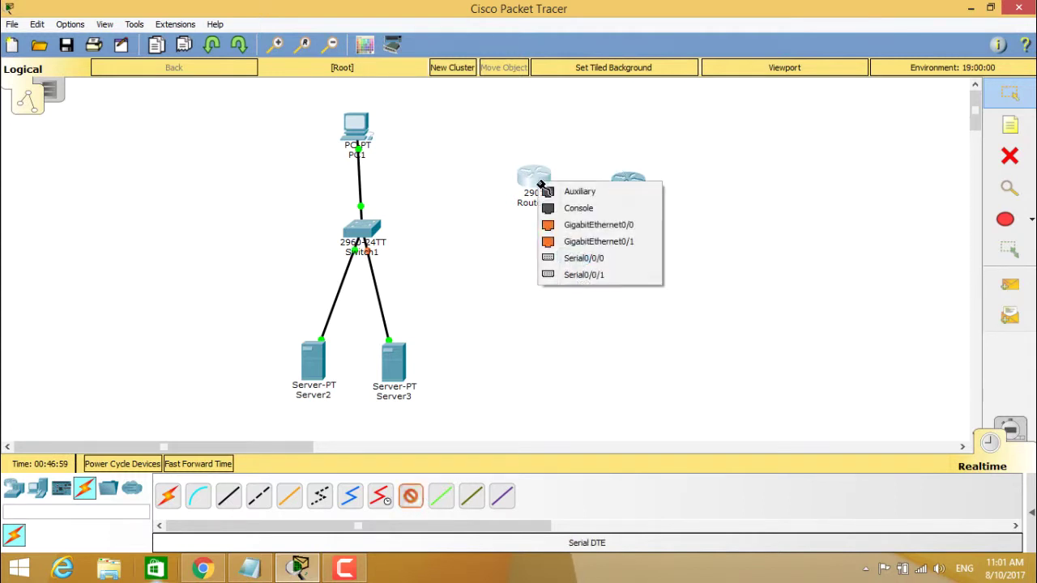
pyautogui.click(590, 257)
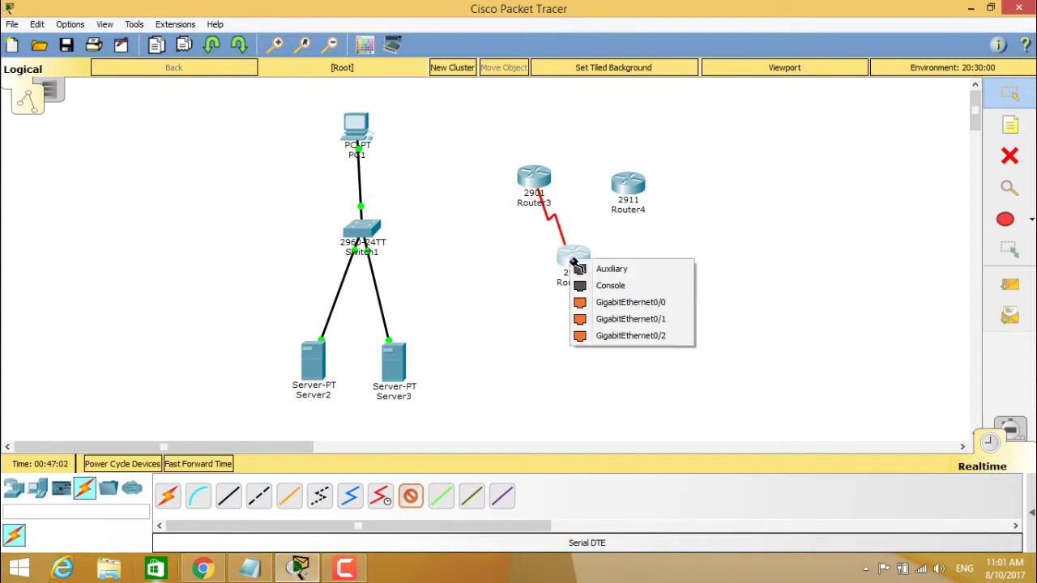
pyautogui.click(612, 303)
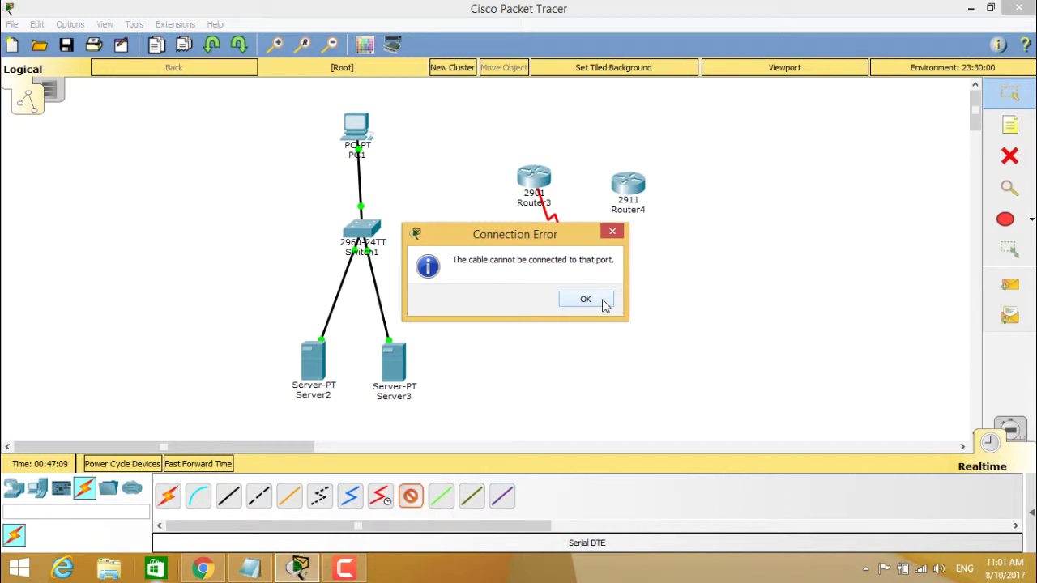
pyautogui.click(602, 306)
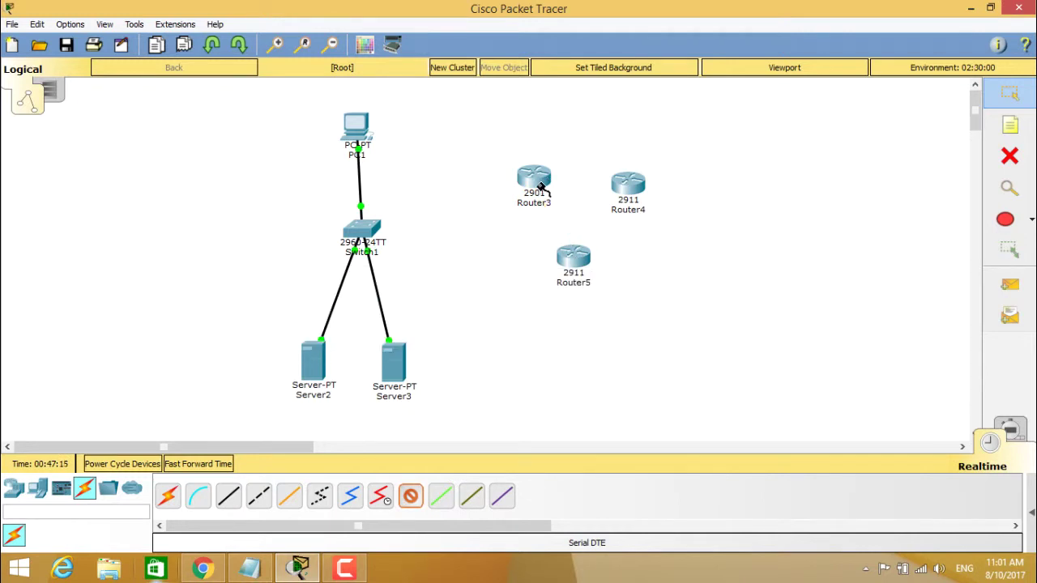
pyautogui.click(418, 500)
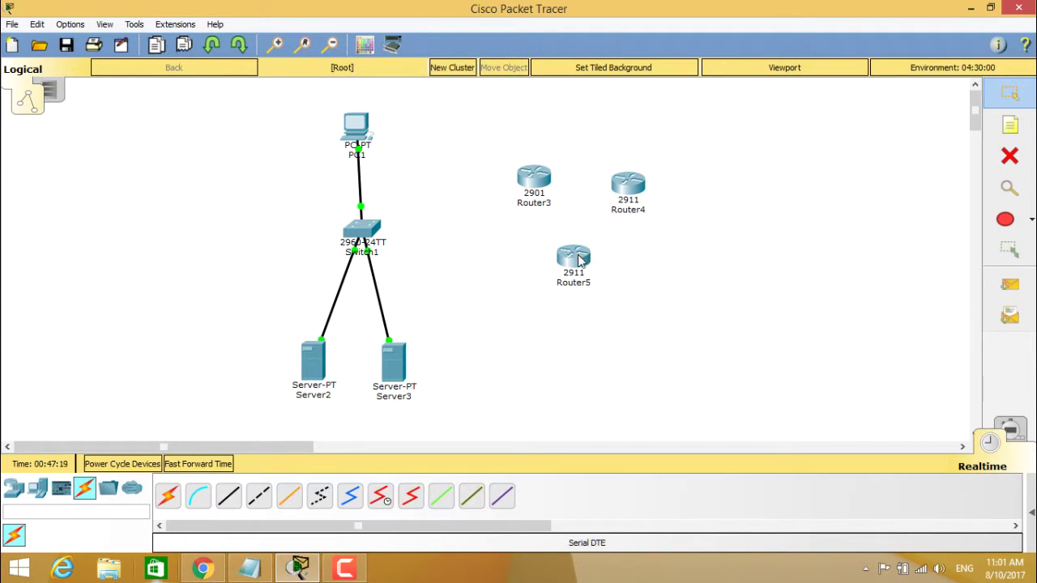
# - Open Router5's physical view enlarged and fit WIC-Cover plates in slots 3, 2, 1 and 0
pyautogui.click(576, 257)
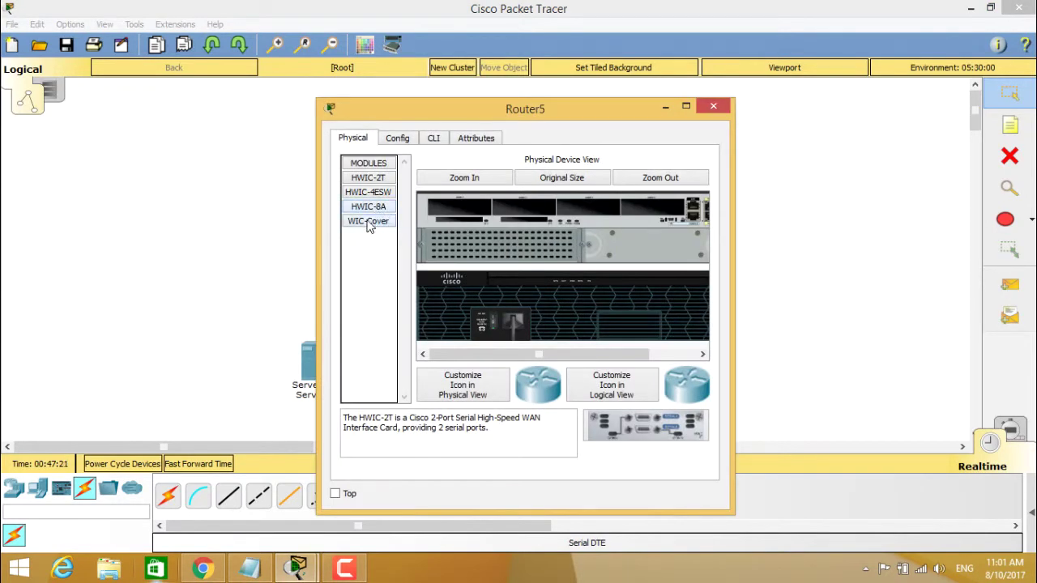
pyautogui.click(686, 106)
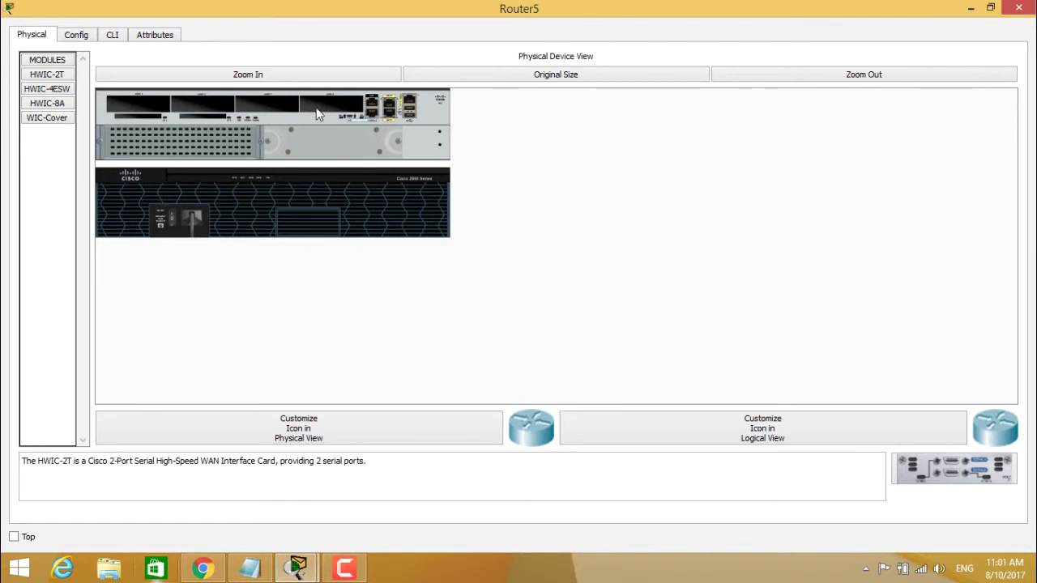
pyautogui.click(281, 73)
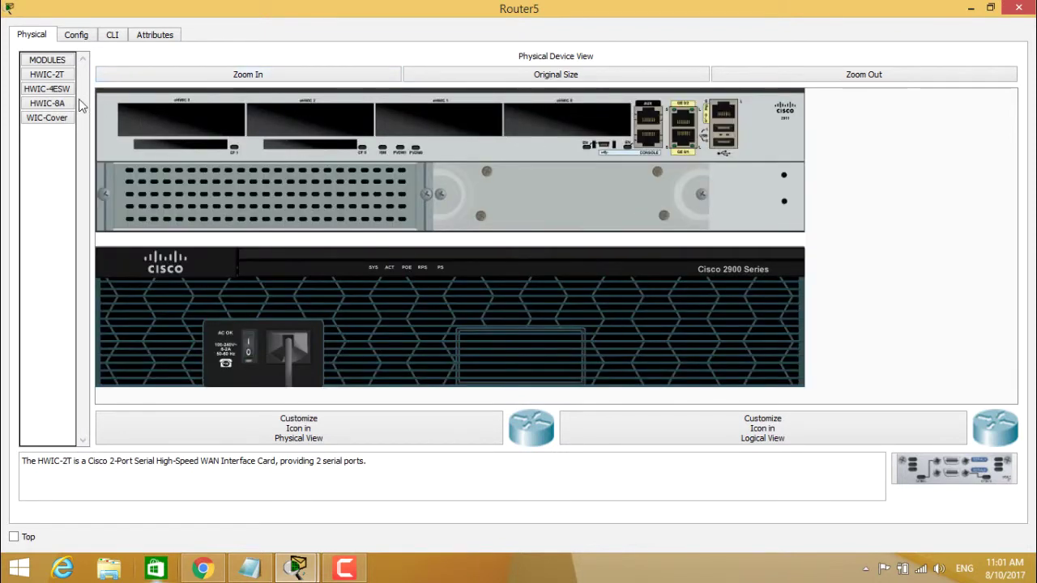
pyautogui.click(49, 118)
pyautogui.moveTo(51, 123); pyautogui.dragTo(312, 120)
pyautogui.moveTo(71, 126); pyautogui.dragTo(441, 126)
pyautogui.moveTo(63, 122); pyautogui.dragTo(563, 119)
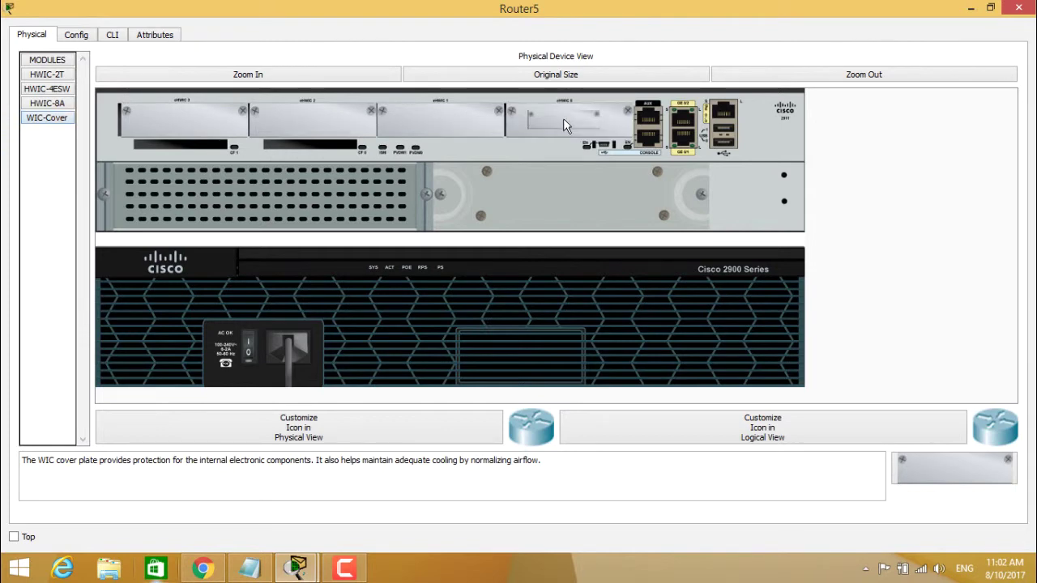
# - Power Router5 back on, and fit WIC-Cover plates in Router4's slots 1 and 0
pyautogui.click(248, 346)
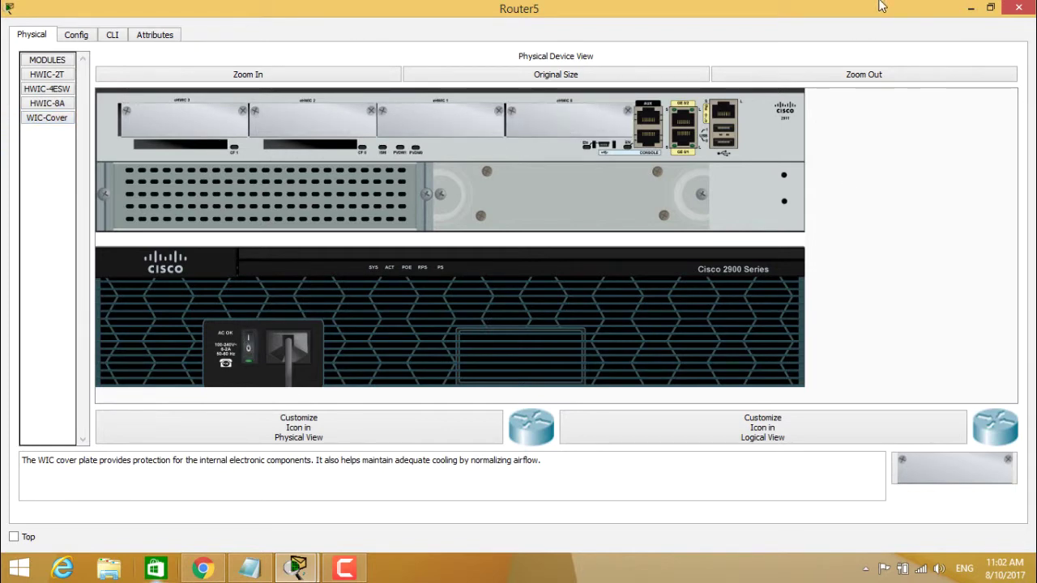
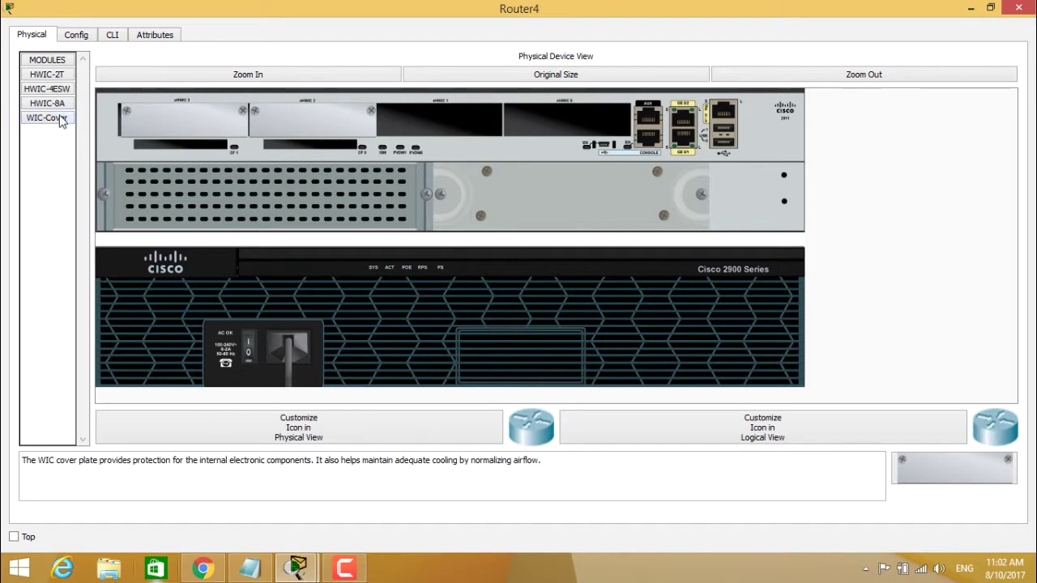
pyautogui.moveTo(58, 119); pyautogui.dragTo(492, 129)
pyautogui.moveTo(71, 123); pyautogui.dragTo(574, 132)
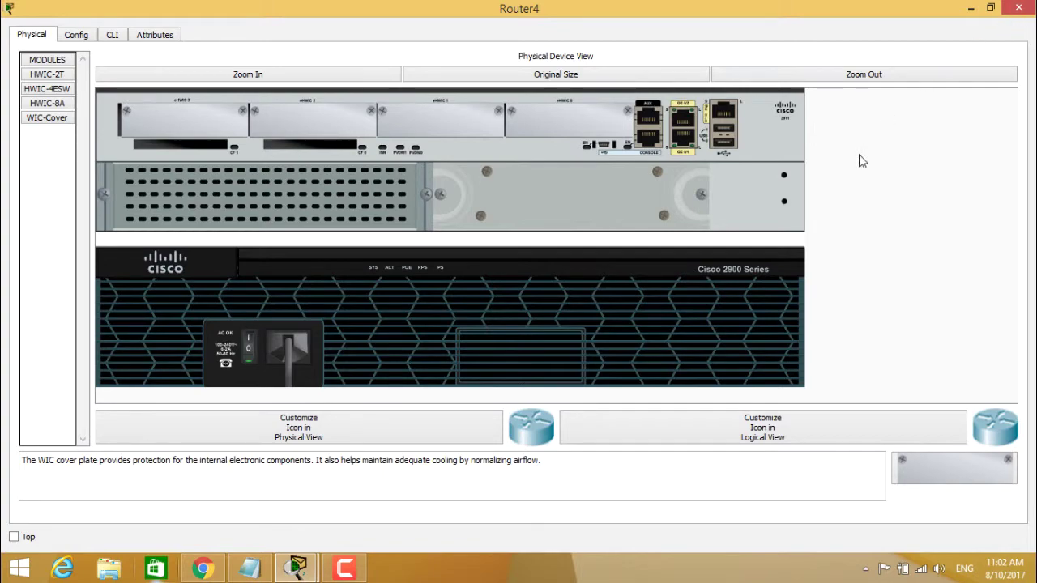
pyautogui.click(1018, 8)
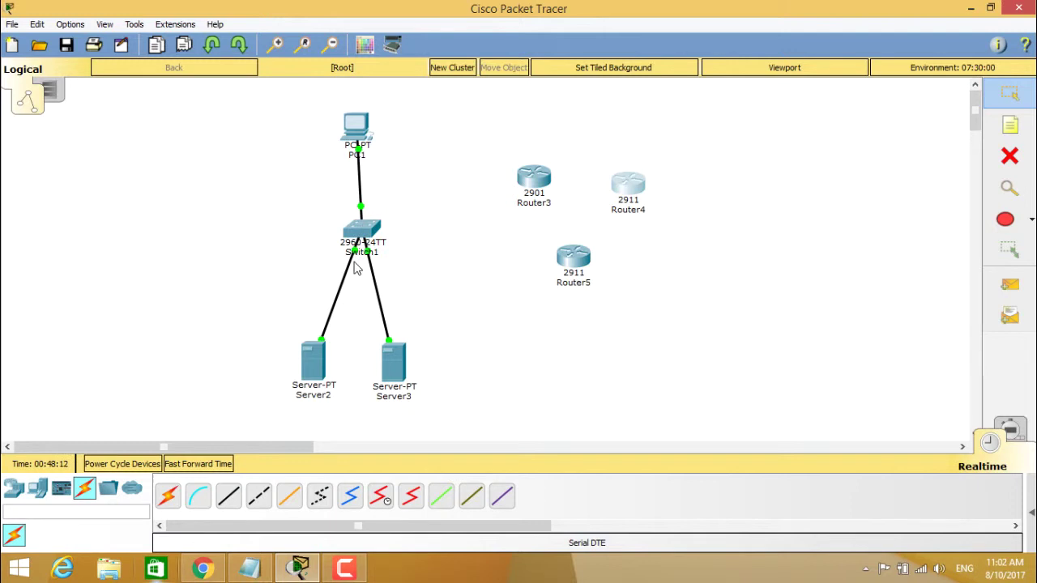
# - Link Router3 to Router5, Router4 to Router5, and Router3 to Router4 using the automatically chosen connection type
pyautogui.moveTo(404, 367)
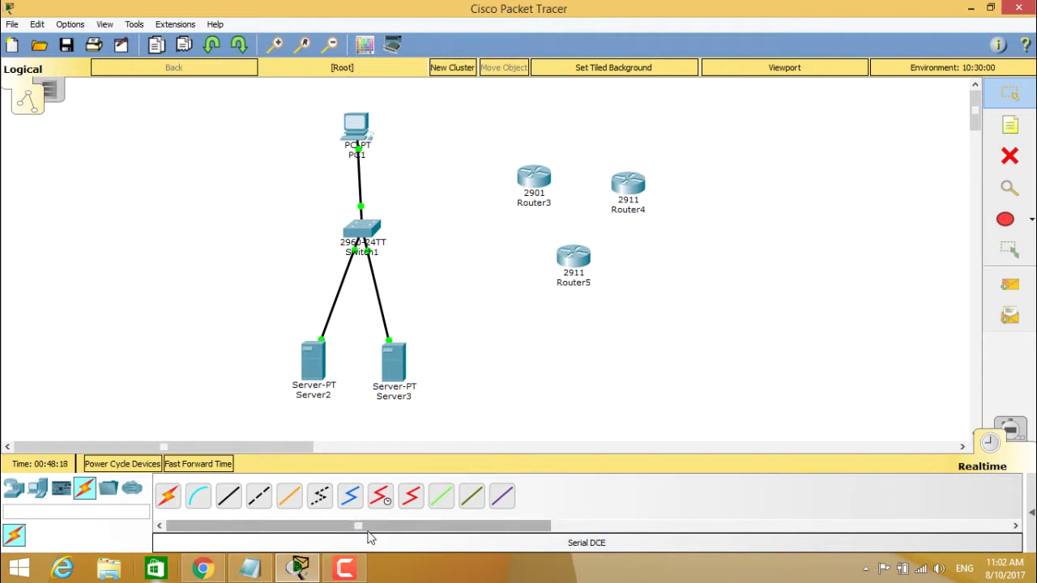
pyautogui.click(167, 496)
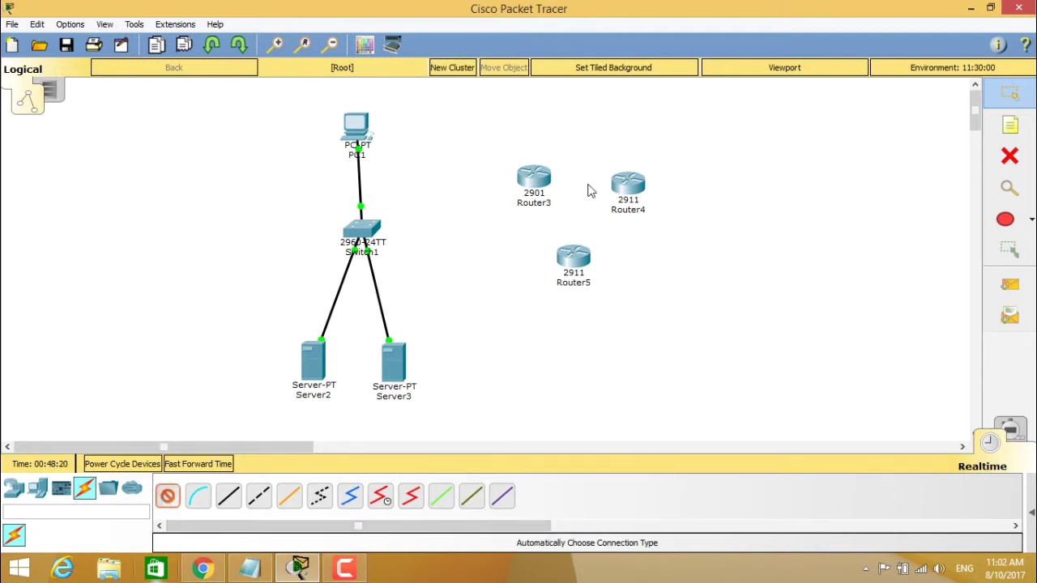
pyautogui.click(531, 185)
pyautogui.click(573, 257)
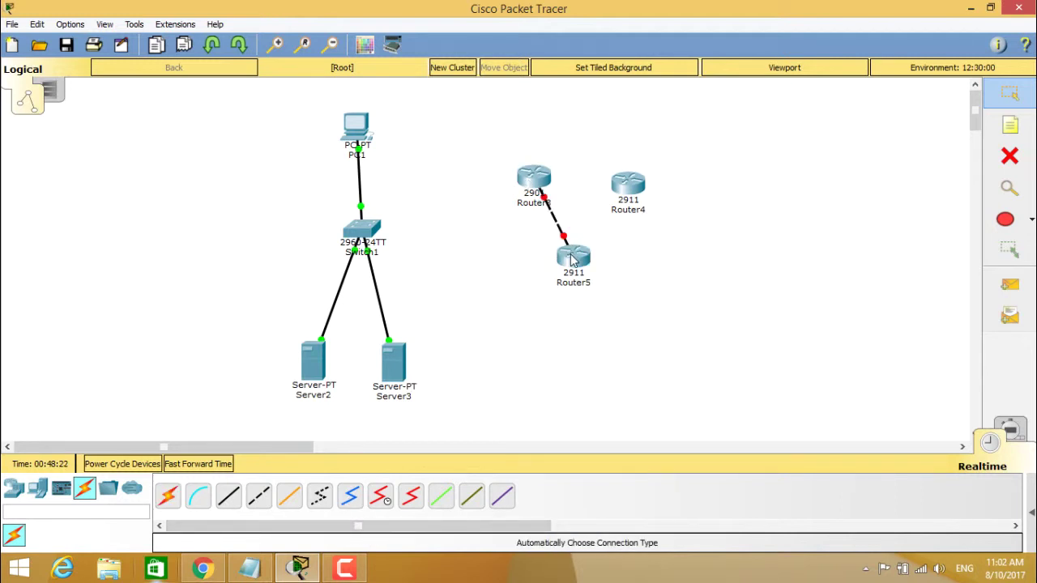
pyautogui.click(168, 496)
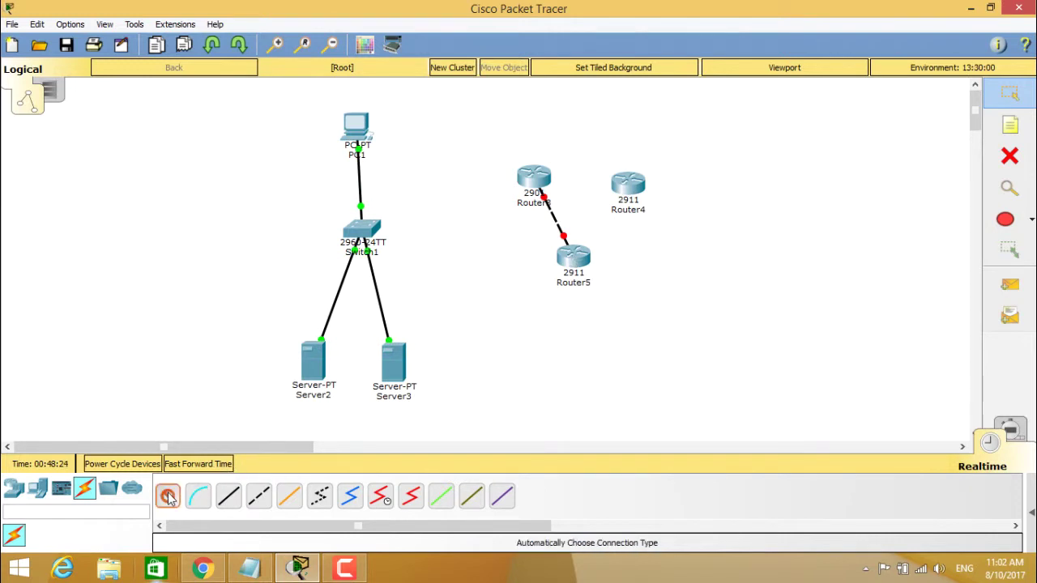
pyautogui.click(628, 182)
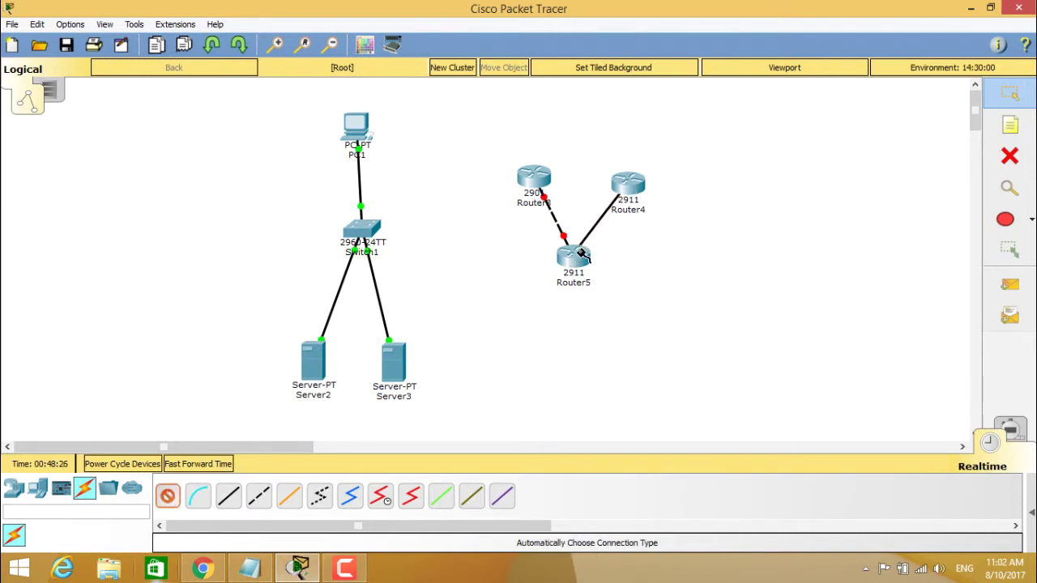
pyautogui.click(572, 256)
pyautogui.click(168, 496)
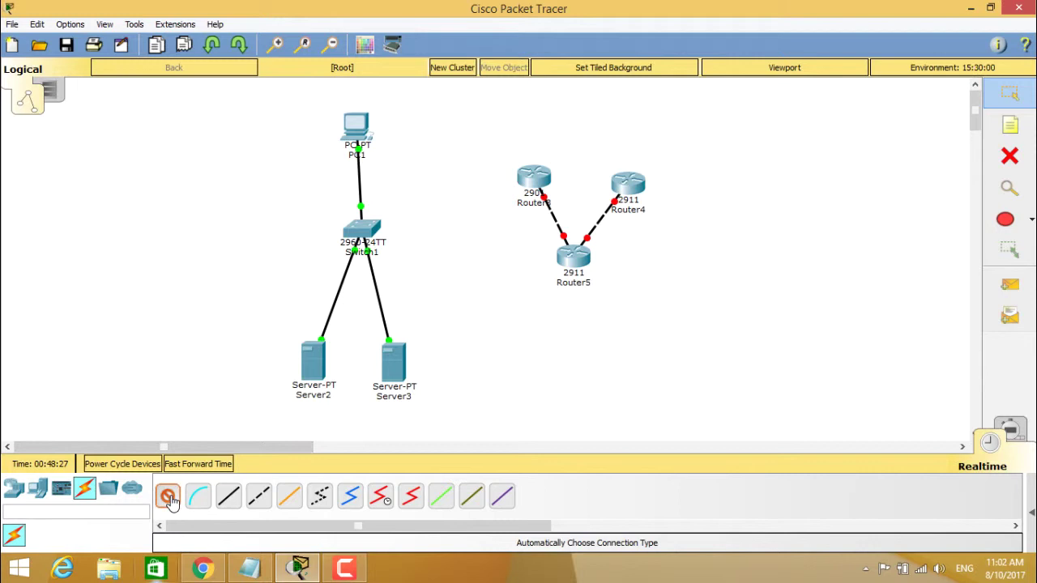
pyautogui.click(525, 188)
pyautogui.click(628, 182)
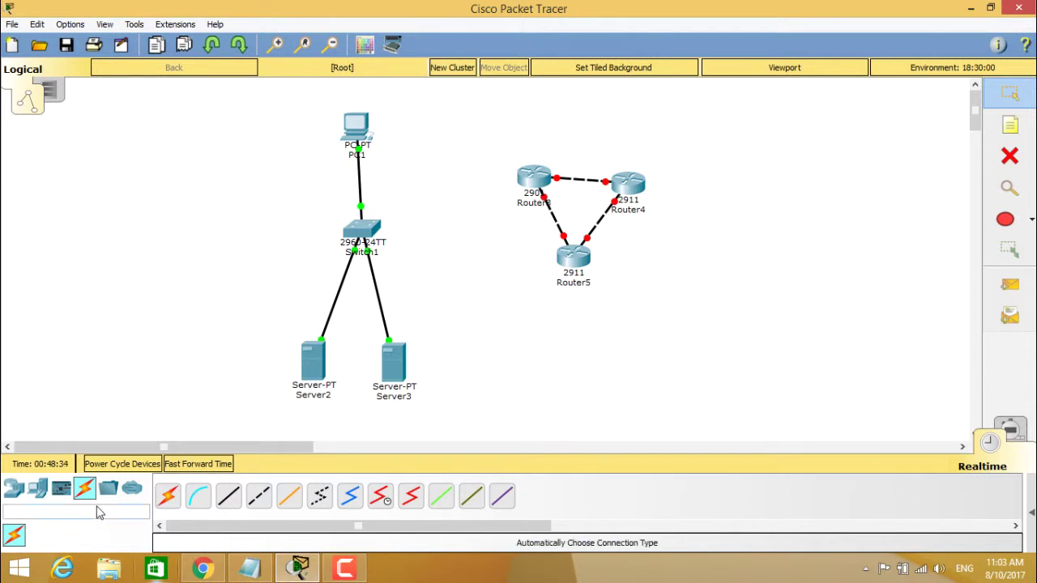
# - Place a generic printer below and to the right of Router4, and connect Router4 to it using the automatically chosen connection type
pyautogui.click(16, 491)
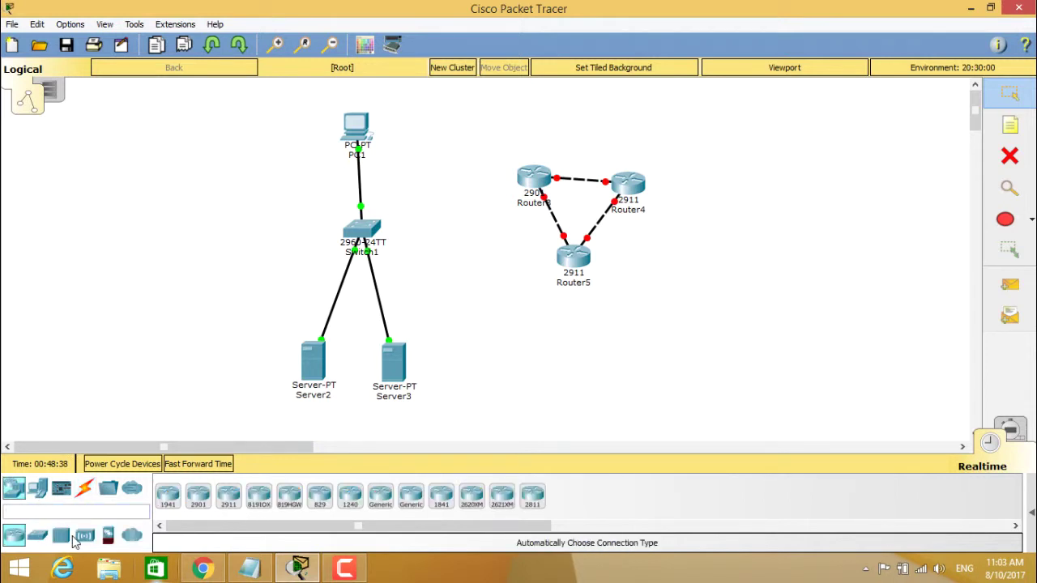
pyautogui.click(40, 486)
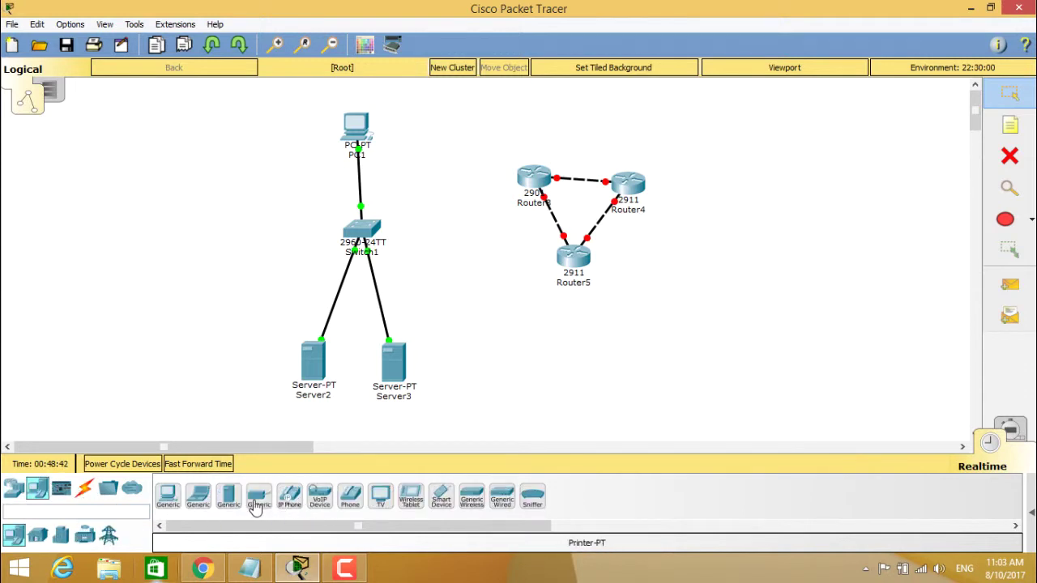
pyautogui.moveTo(258, 504); pyautogui.dragTo(724, 279)
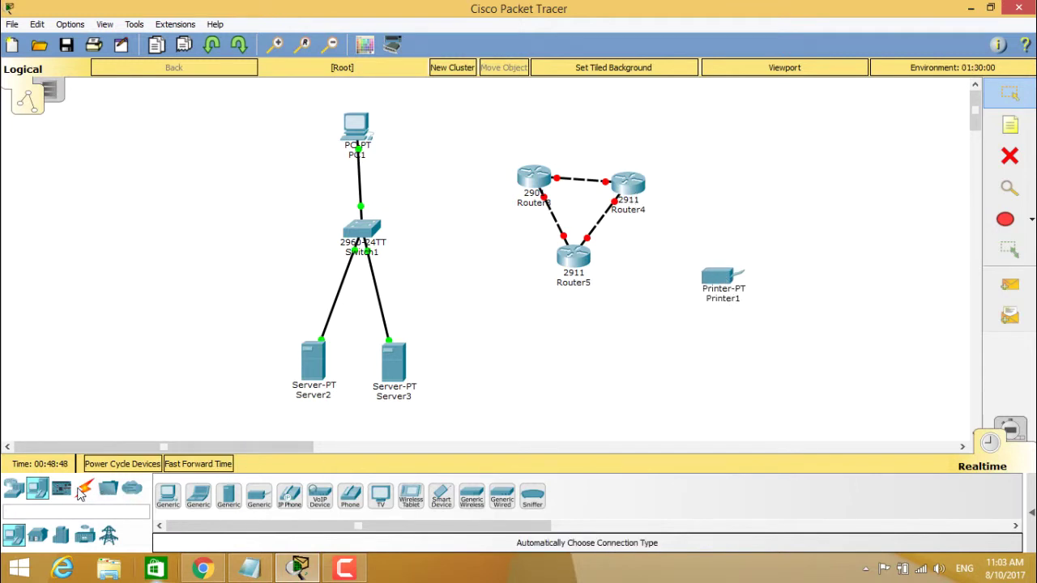
pyautogui.click(84, 492)
pyautogui.click(168, 496)
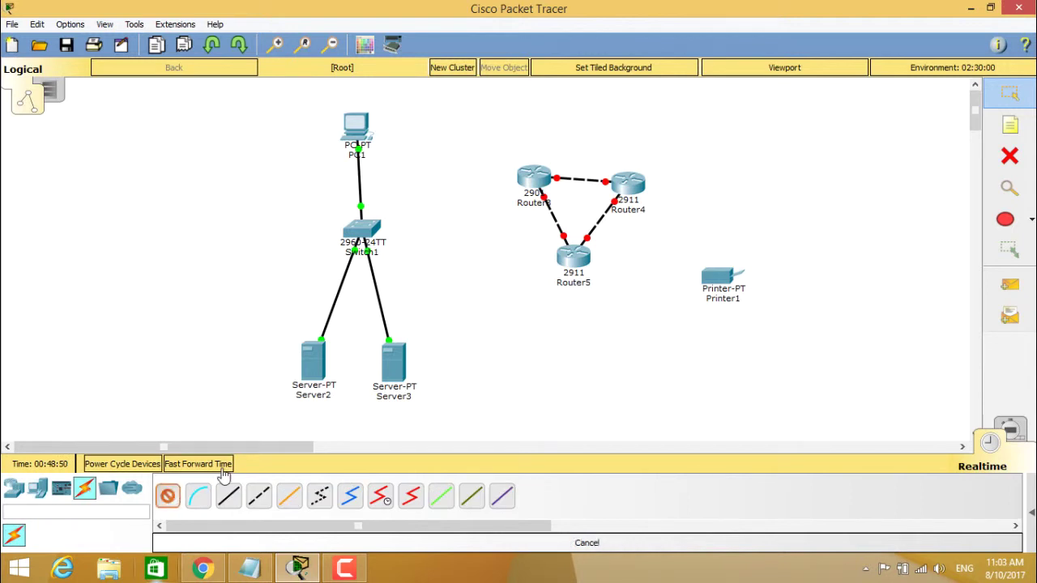
pyautogui.click(630, 187)
pyautogui.click(724, 275)
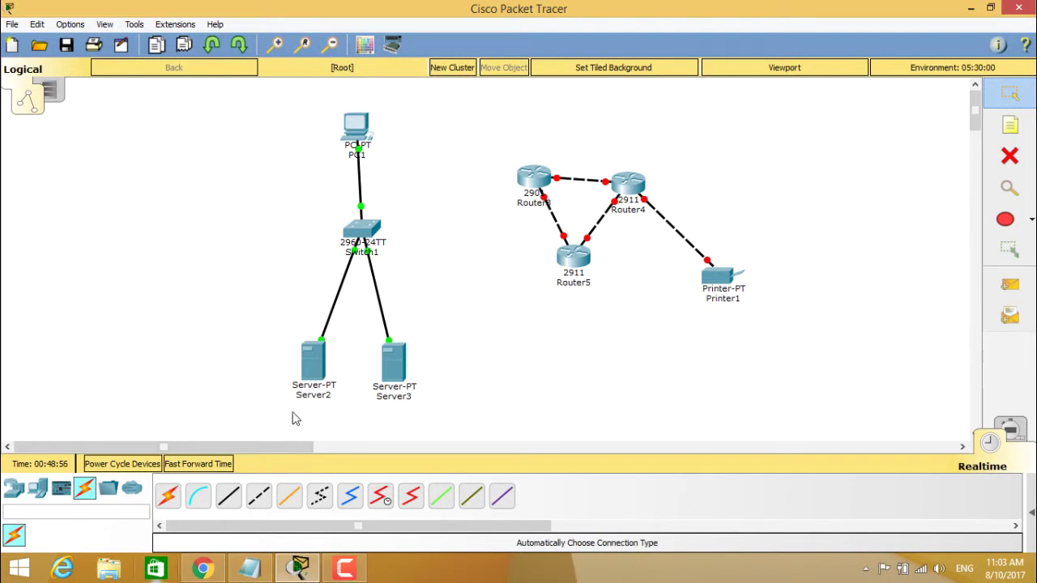
# - Connect Switch1 to Router5 using the automatically chosen connection type, after trying Router3 and Printer1 as the other end
pyautogui.click(168, 496)
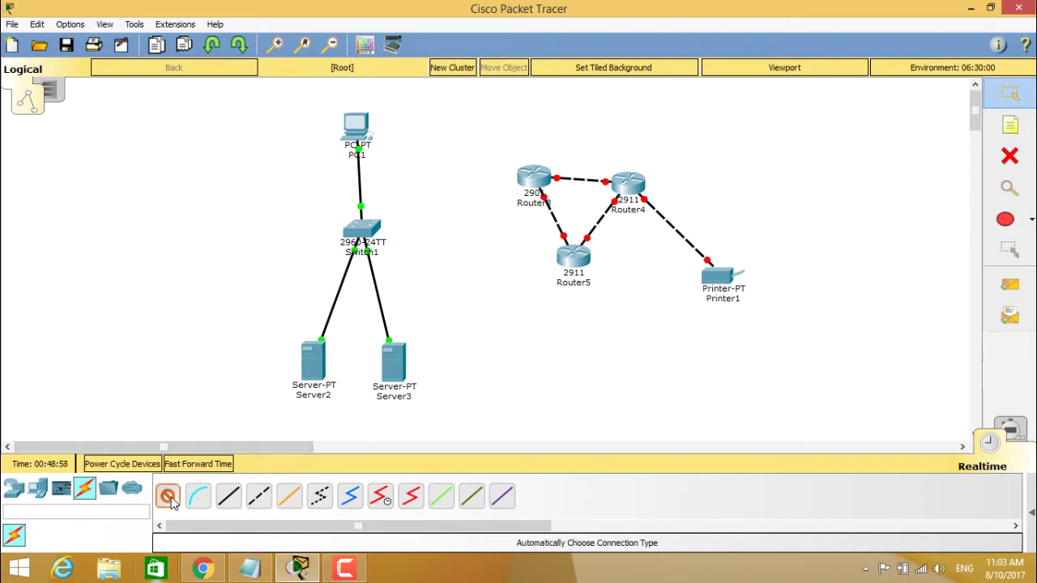
pyautogui.click(362, 231)
pyautogui.click(520, 182)
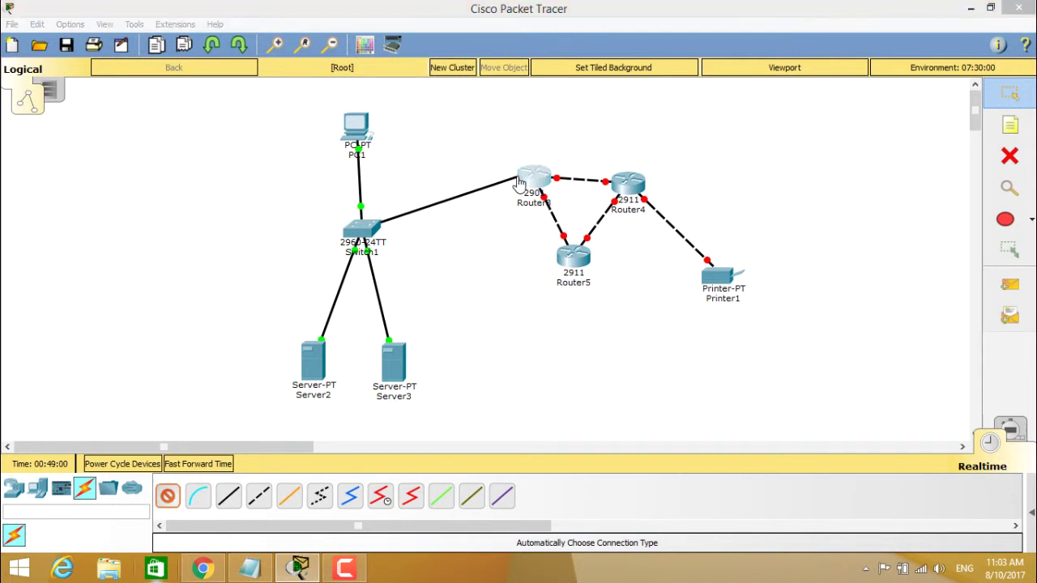
pyautogui.click(592, 302)
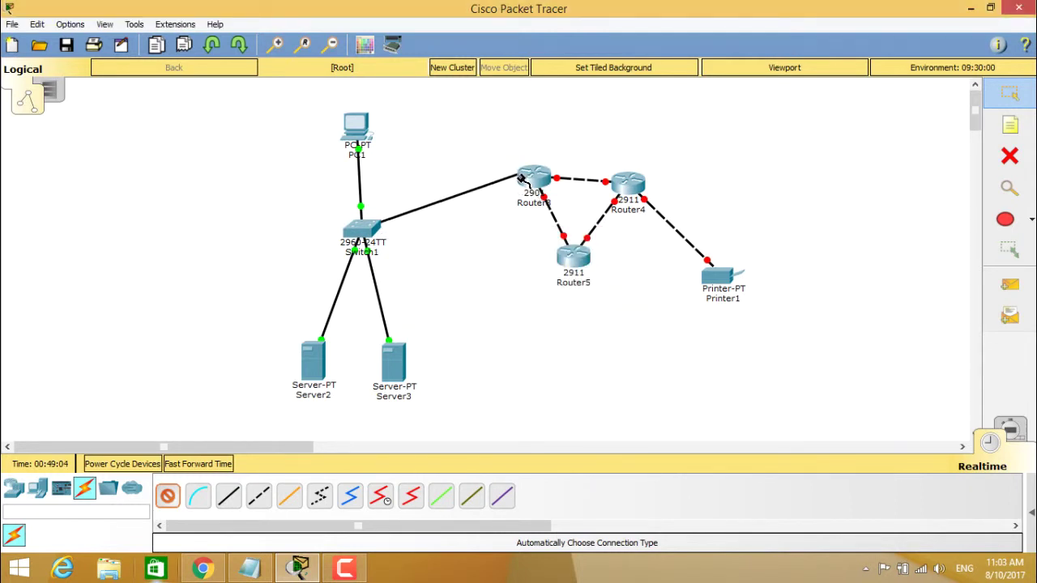
pyautogui.click(713, 282)
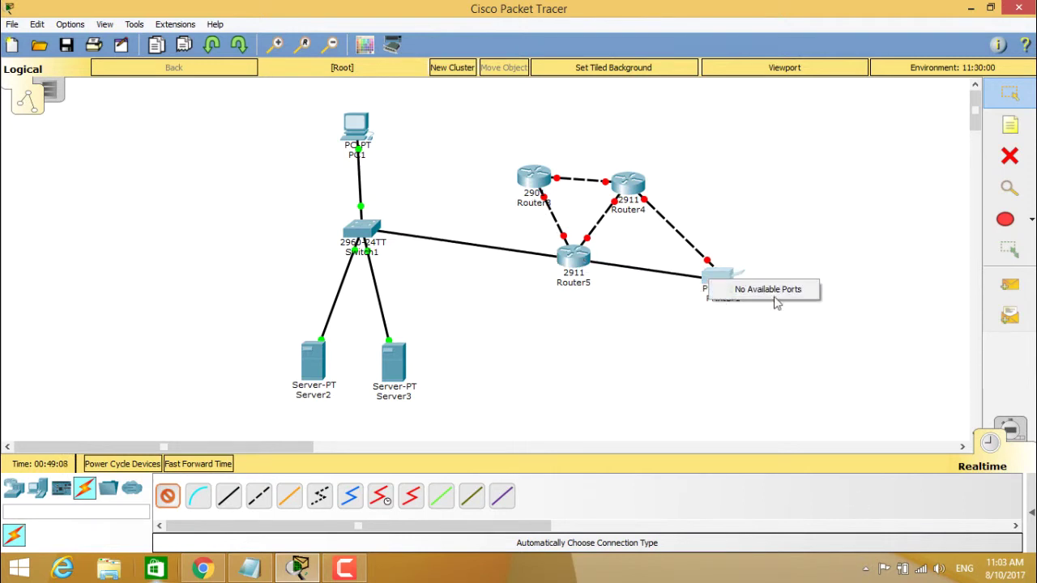
pyautogui.click(613, 313)
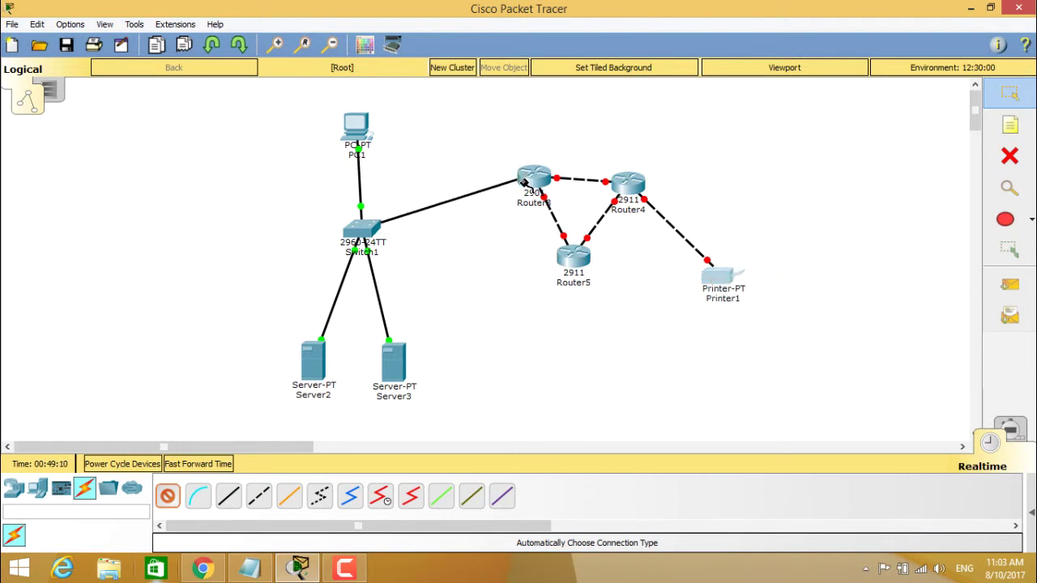
pyautogui.click(568, 258)
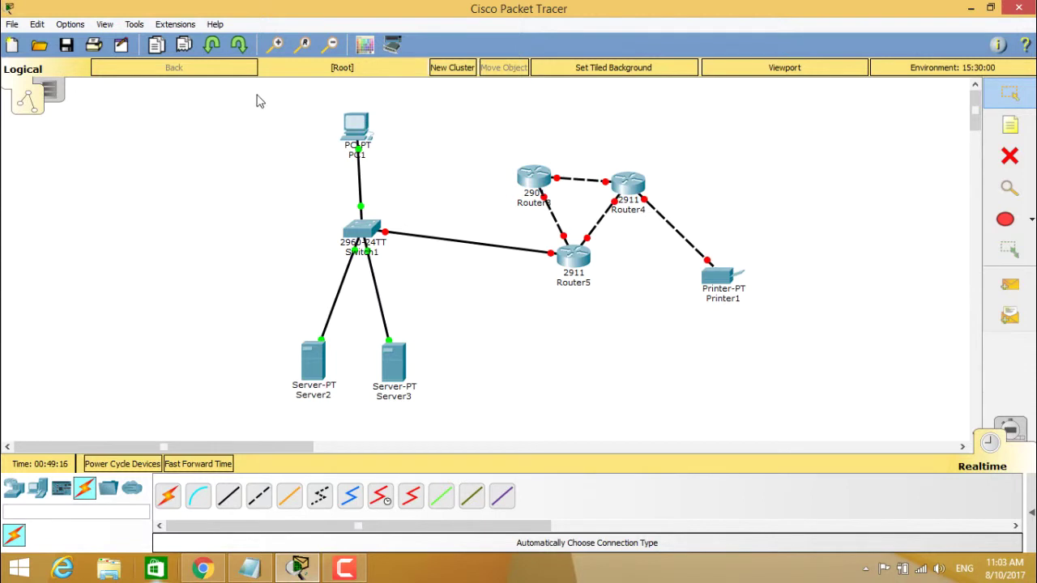
# - Select the whole topology, release the selection, and delete Printer1 and Router5 individually
pyautogui.moveTo(240, 95); pyautogui.dragTo(811, 420)
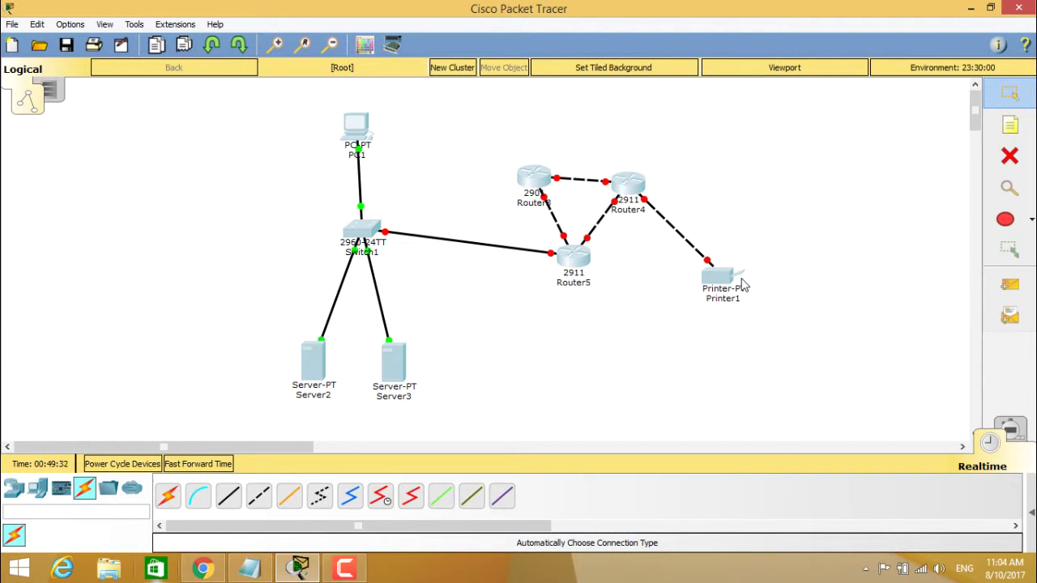
pyautogui.moveTo(191, 84); pyautogui.dragTo(846, 427)
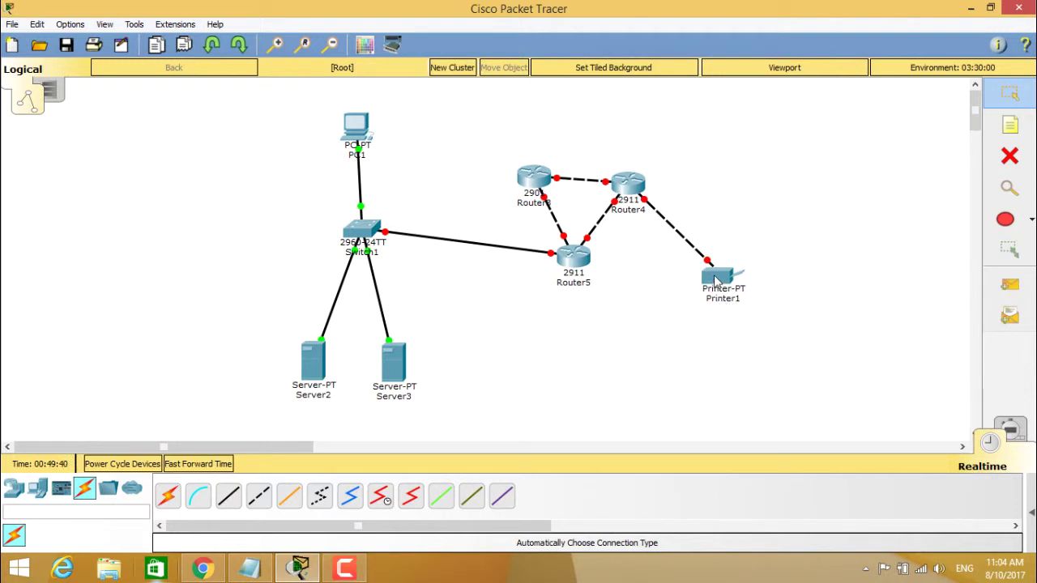
pyautogui.click(1010, 156)
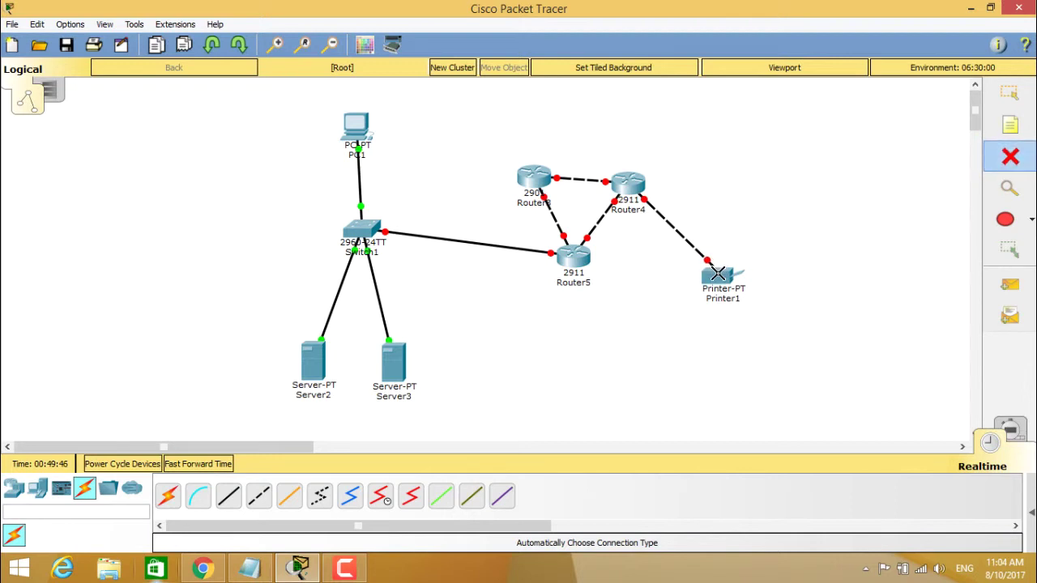
pyautogui.moveTo(718, 274)
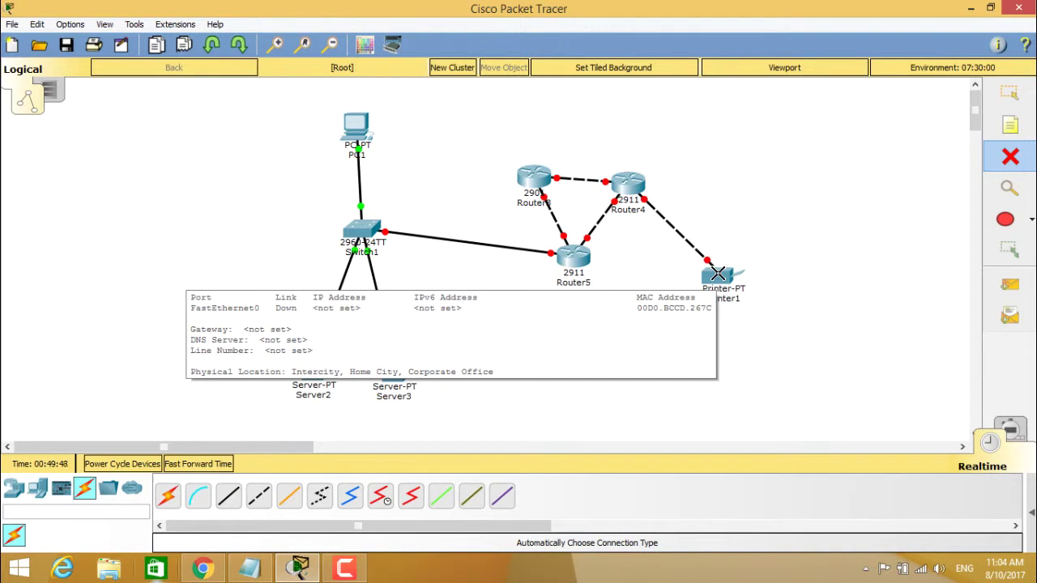
pyautogui.click(718, 274)
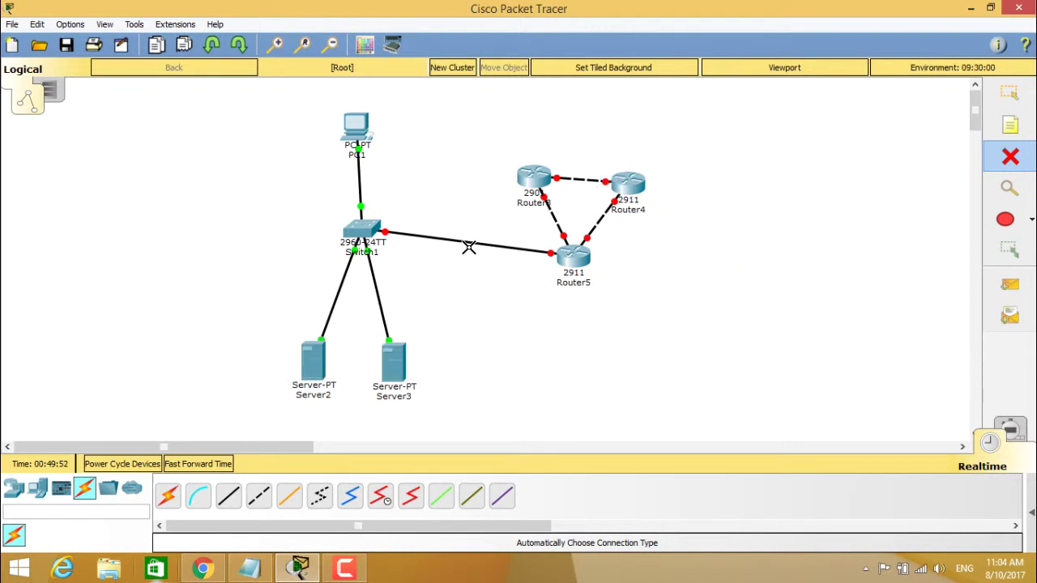
pyautogui.click(575, 256)
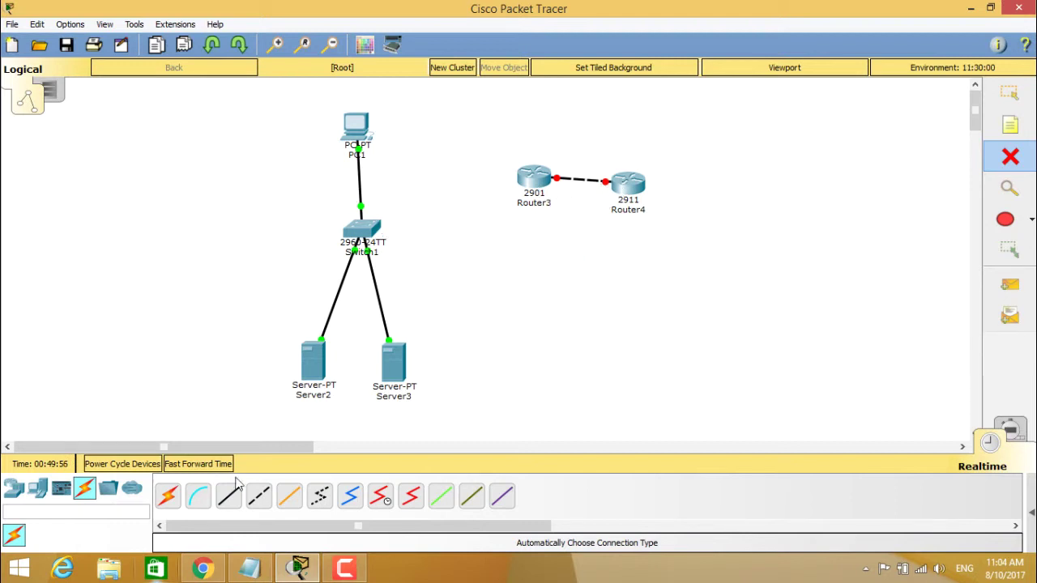
# - Connect Switch1 to Router4 using the automatically chosen connection type
pyautogui.click(168, 496)
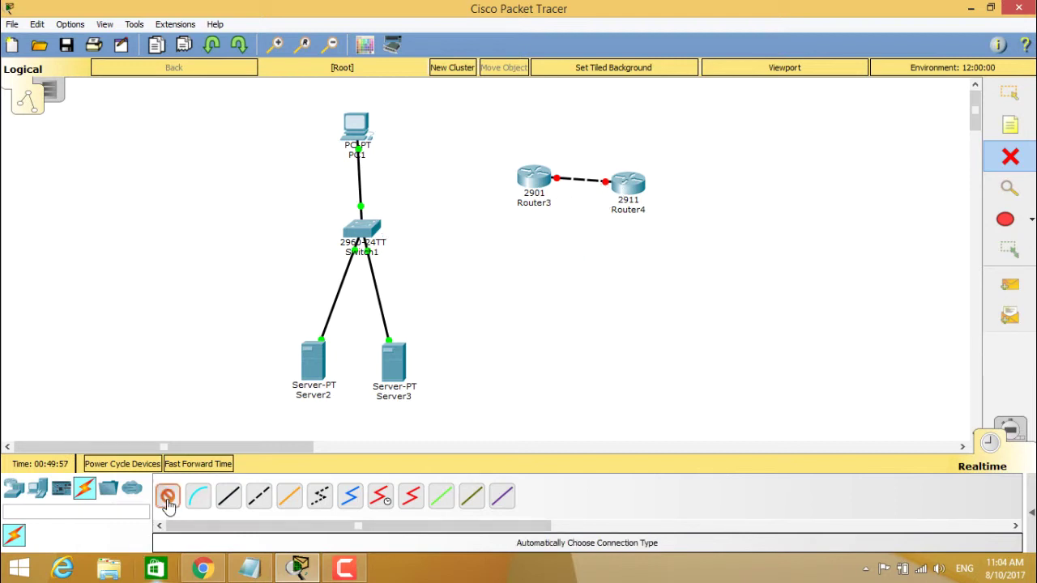
pyautogui.click(371, 233)
pyautogui.click(626, 189)
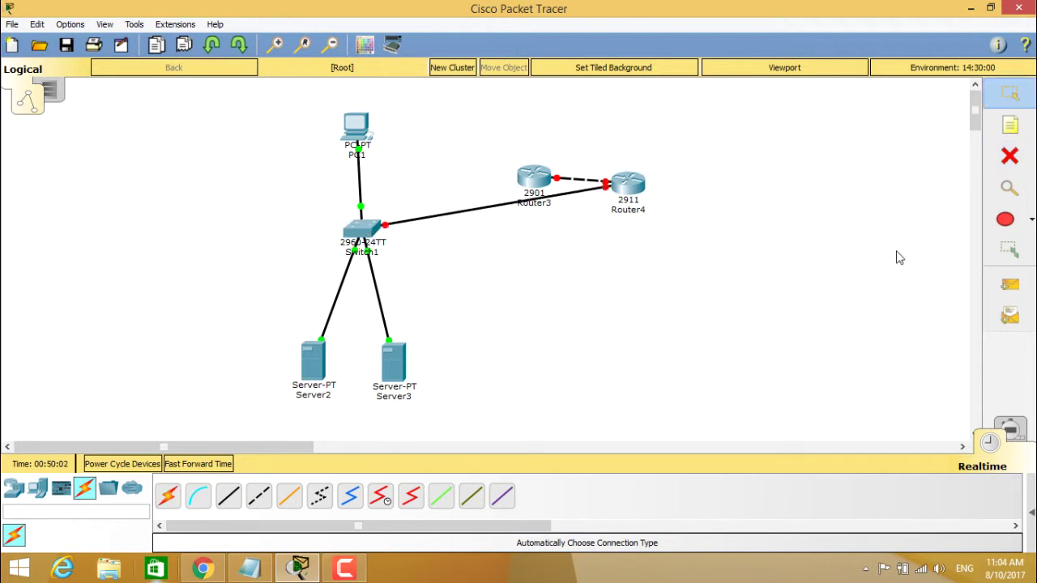
# - Delete Router4 and Router3 from the workspace one after the other
pyautogui.click(1023, 160)
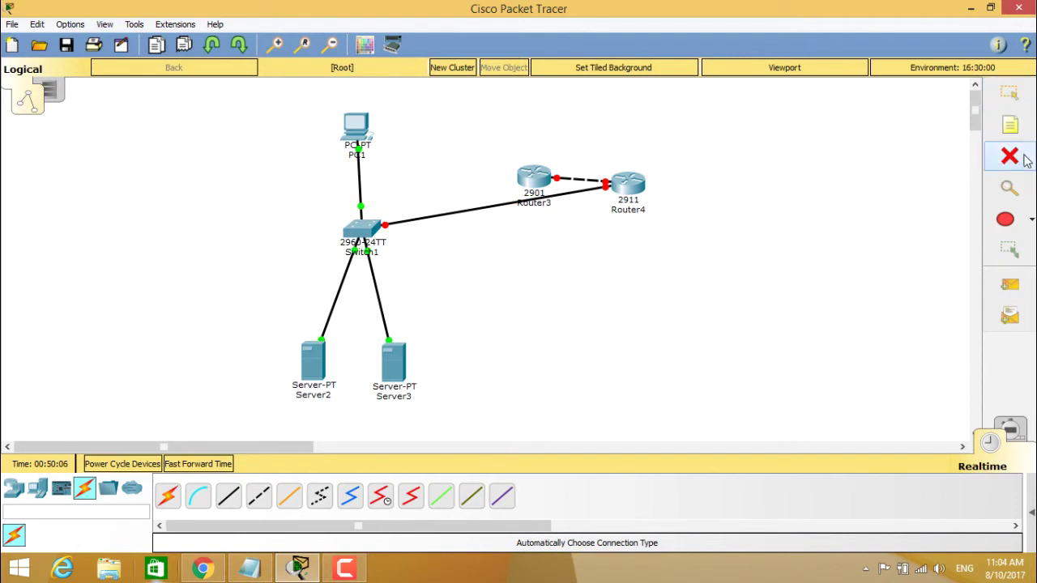
pyautogui.click(628, 184)
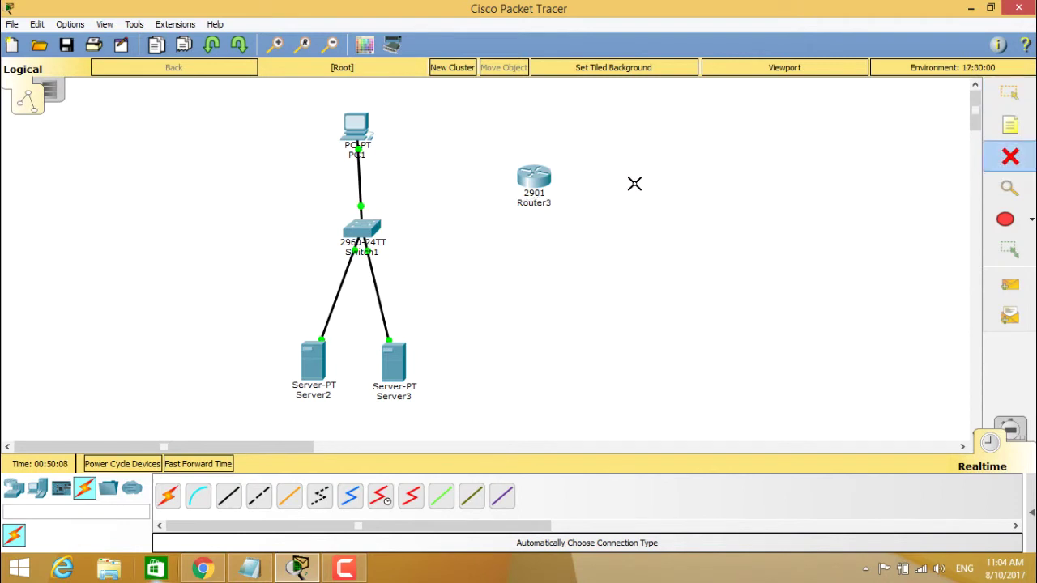
pyautogui.click(532, 180)
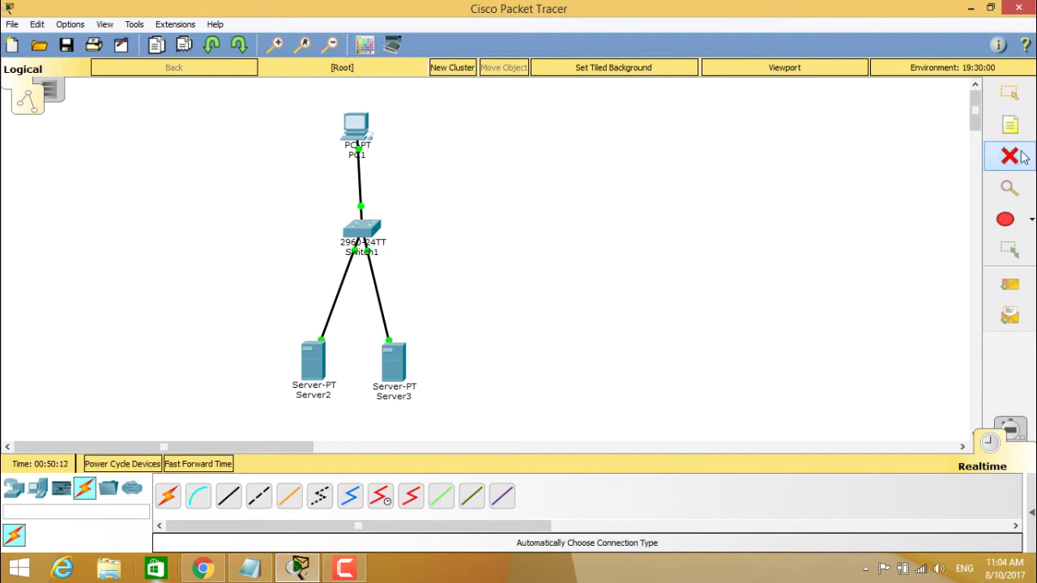
# - Select PC1, Switch1, Server2 and Server3 together, delete them as a group, and return to the selection tool
pyautogui.click(1026, 93)
pyautogui.moveTo(247, 98); pyautogui.dragTo(460, 416)
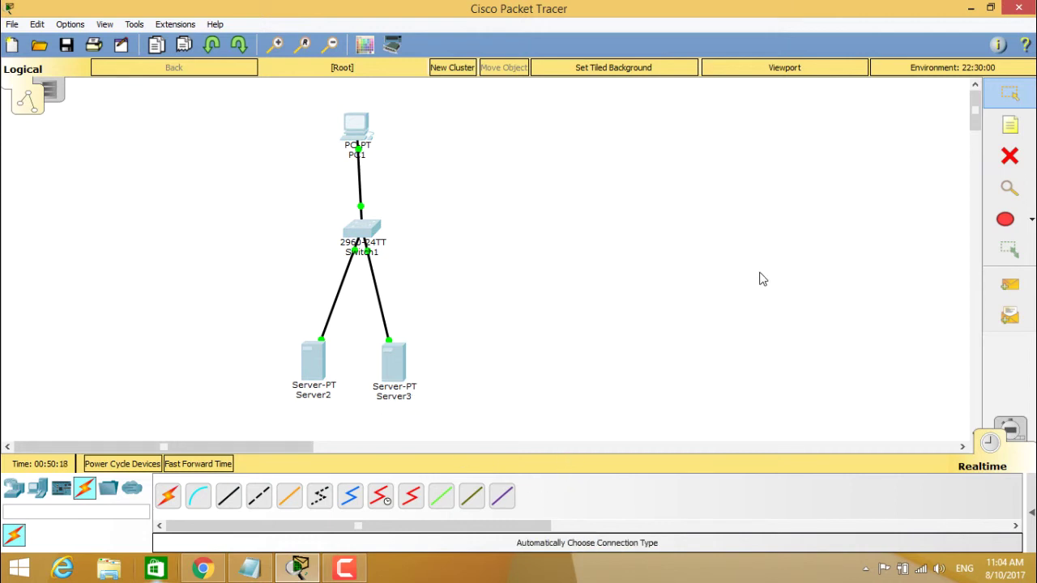
pyautogui.click(1010, 155)
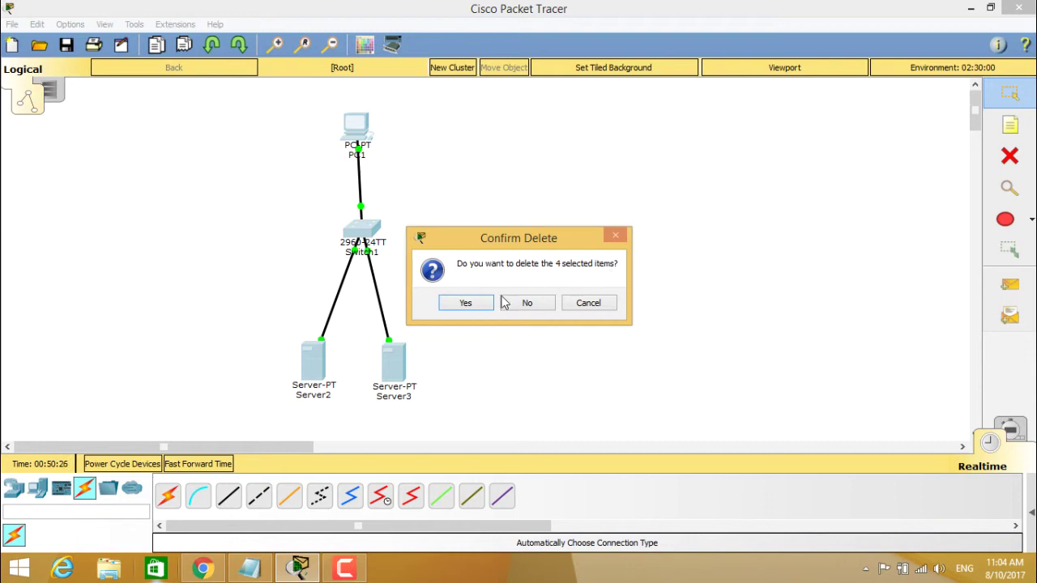
pyautogui.click(466, 303)
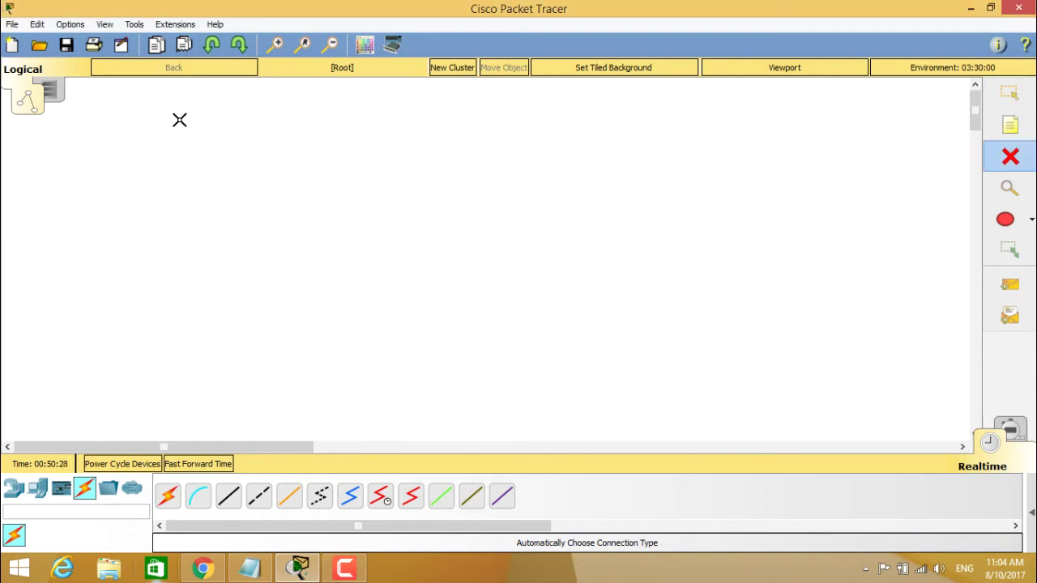
pyautogui.click(1010, 93)
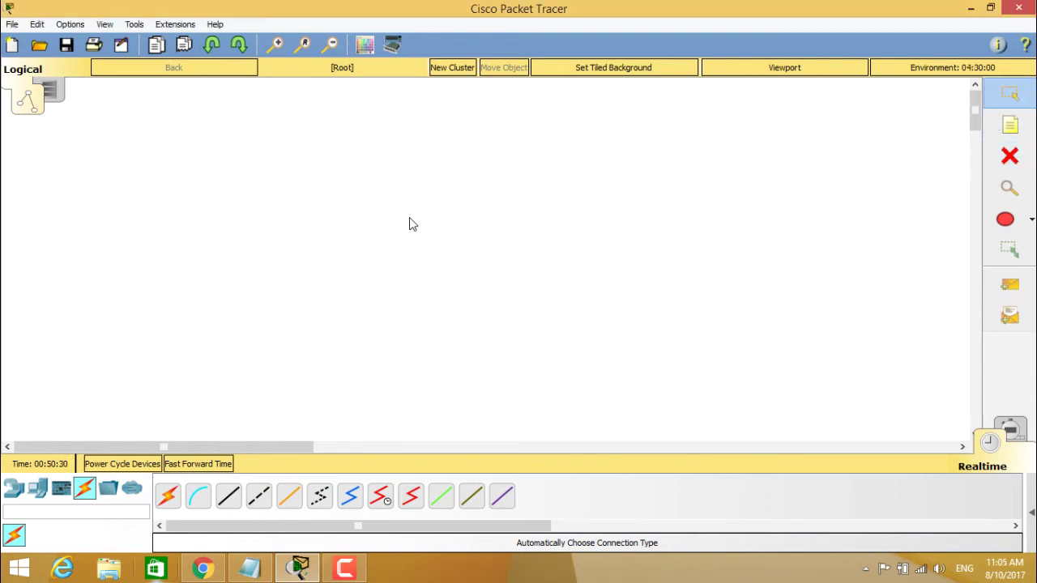